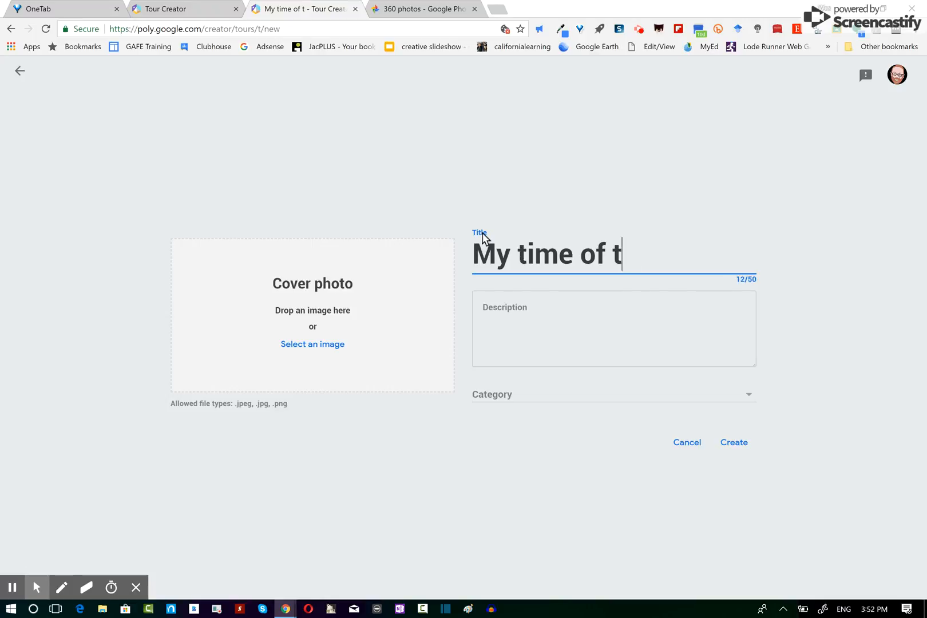
Title the tour "My time on the Weekend" and give it the description "this is my week".
{"action": "type", "text": "n the Weekend"}
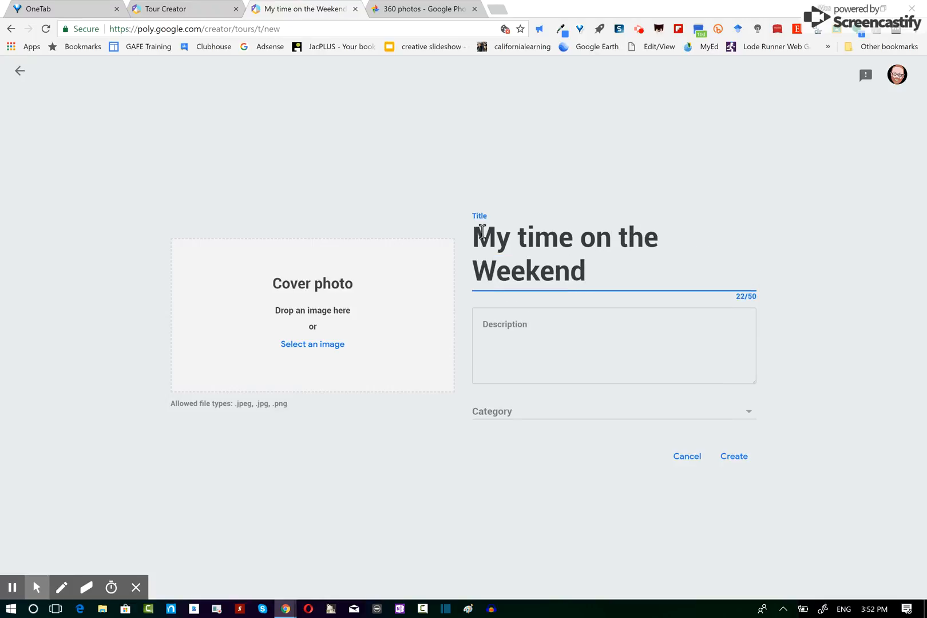
{"action": "left_click", "coordinate": [505, 331]}
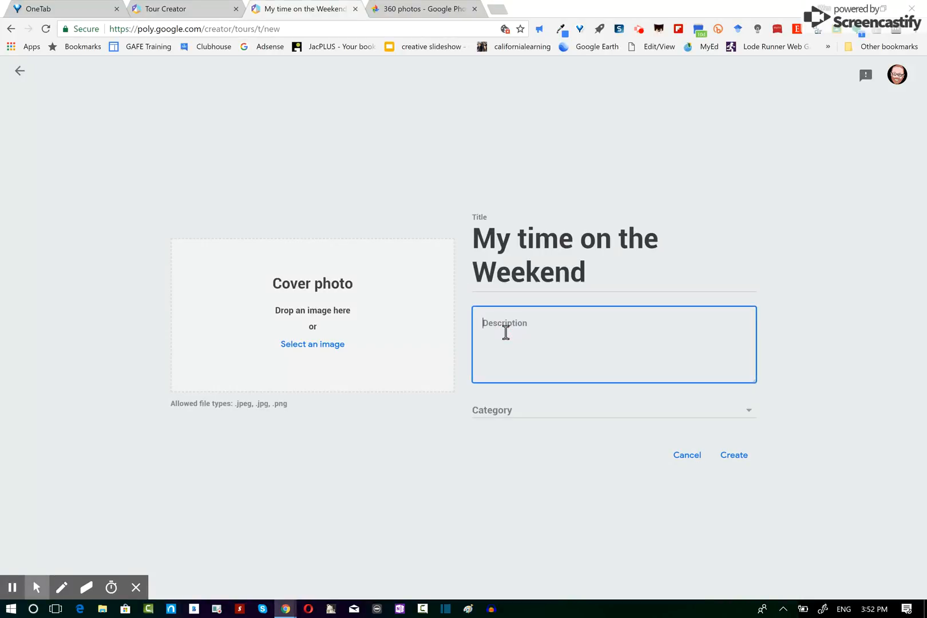
{"action": "type", "text": "this is my we"}
Set the tour's category to Places & Scenes.
{"action": "left_click", "coordinate": [747, 412]}
{"action": "scroll", "coordinate": [525, 321], "scroll_direction": "down", "scroll_amount": 1}
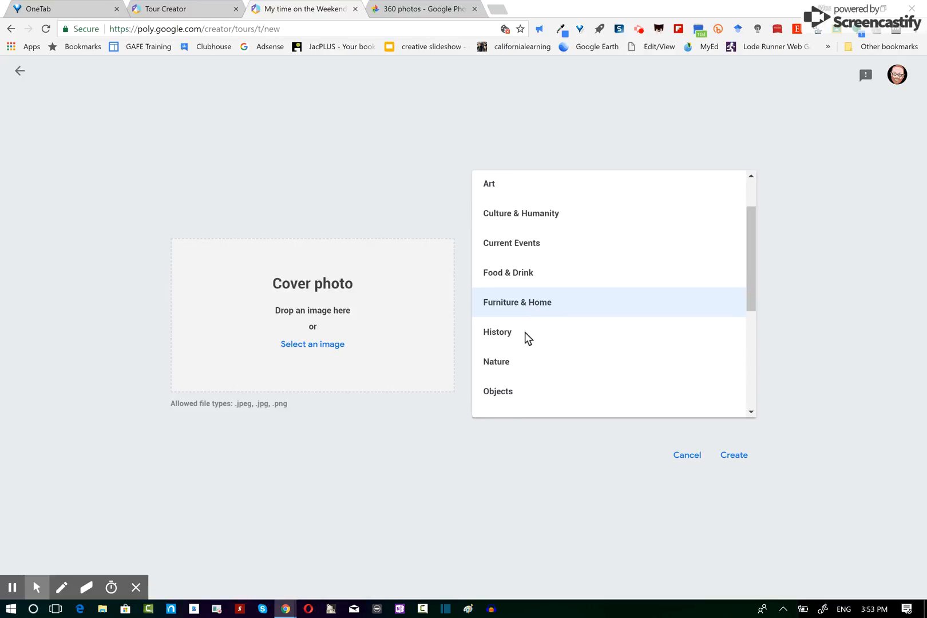
{"action": "scroll", "coordinate": [522, 349], "scroll_direction": "down", "scroll_amount": 1}
{"action": "left_click", "coordinate": [525, 388]}
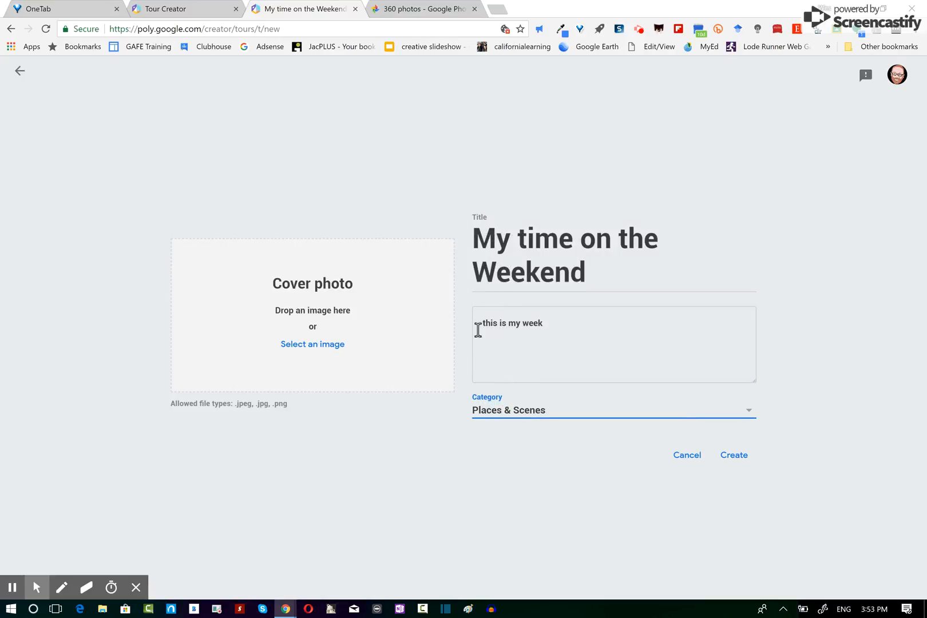
Try to use the "legos" image from the Pictures folder as the tour's cover photo.
{"action": "left_click", "coordinate": [309, 345]}
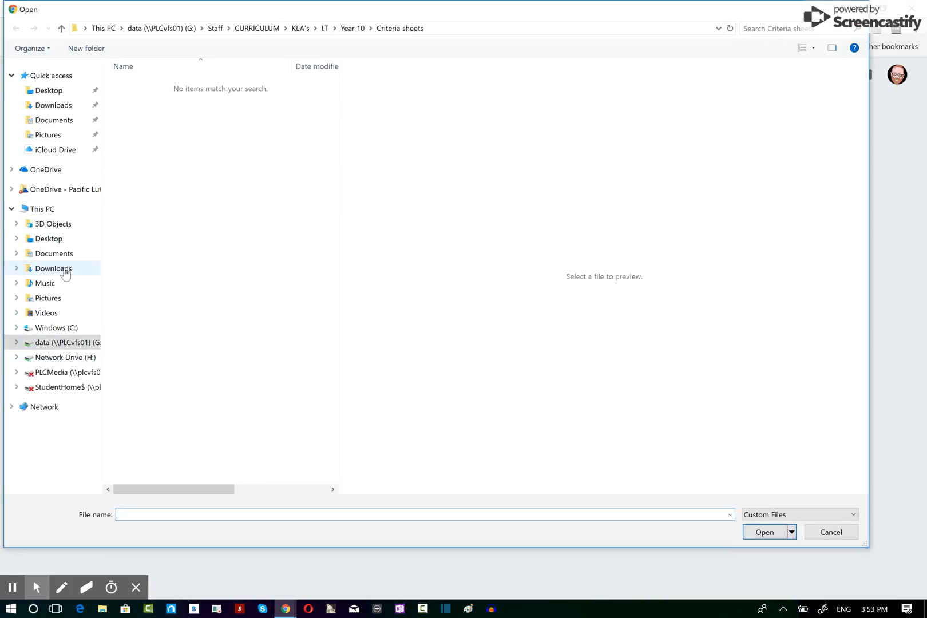
{"action": "left_click", "coordinate": [58, 298]}
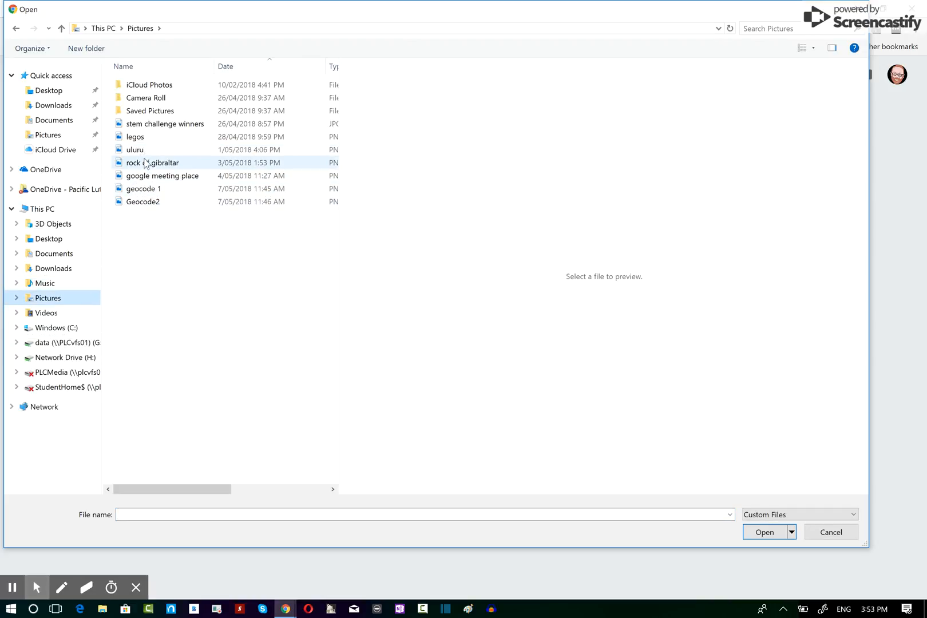
{"action": "left_click", "coordinate": [150, 139]}
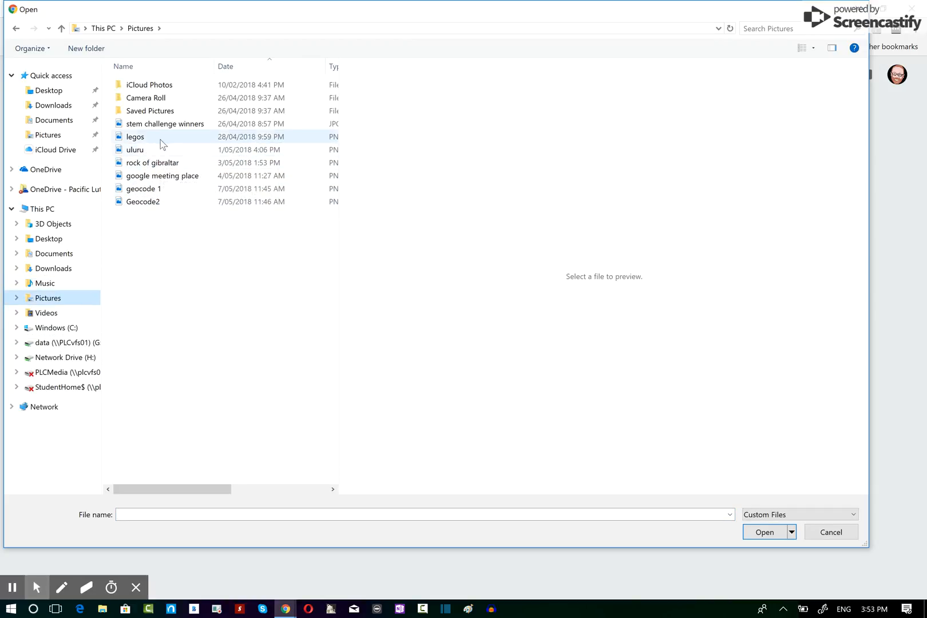
{"action": "left_click", "coordinate": [765, 531]}
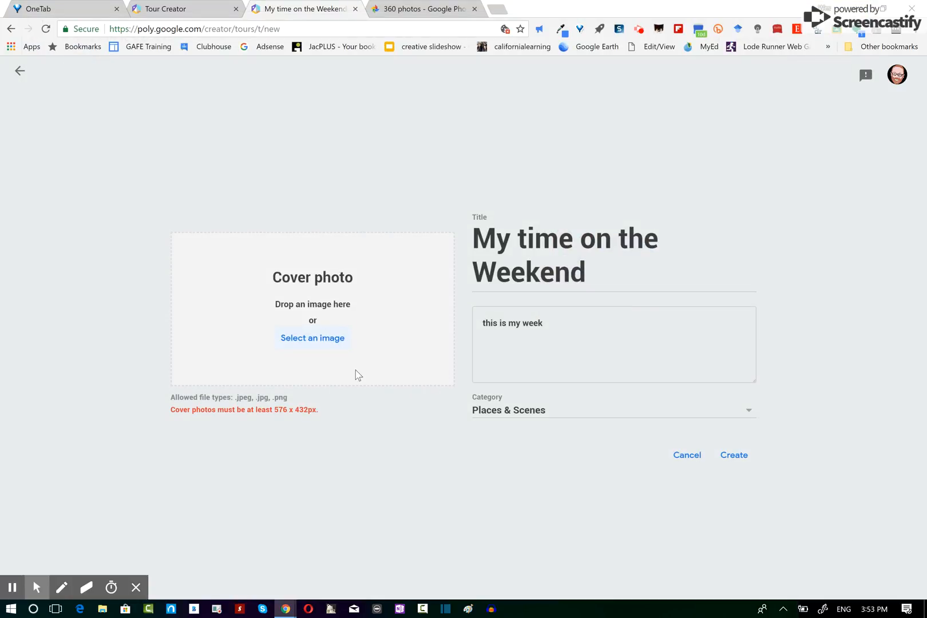
Use the "google meeting place" image from the Pictures folder as the cover photo and create the tour.
{"action": "left_click", "coordinate": [320, 339]}
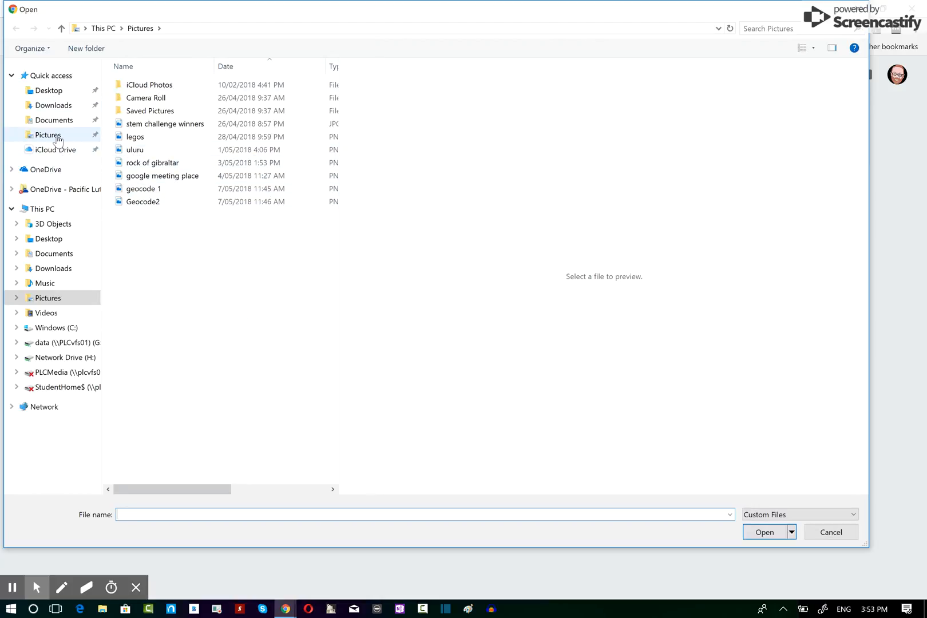
{"action": "left_click", "coordinate": [133, 202]}
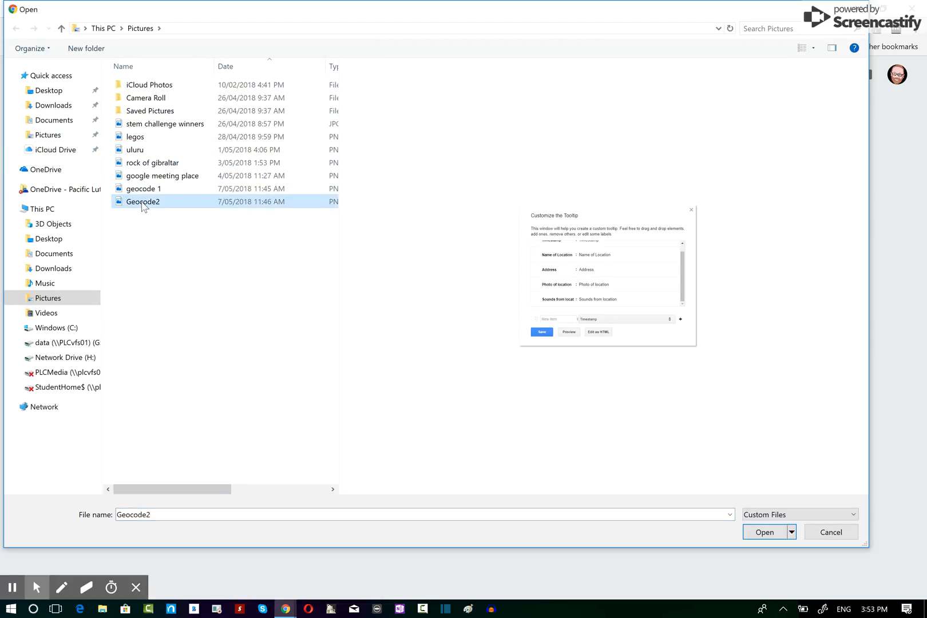
{"action": "left_click", "coordinate": [143, 177]}
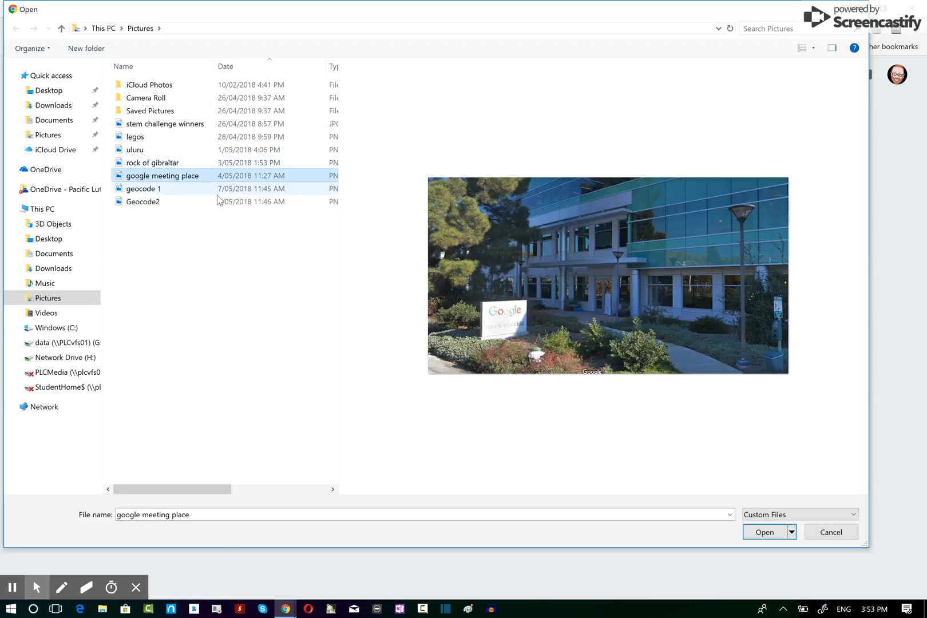
{"action": "left_click", "coordinate": [767, 533]}
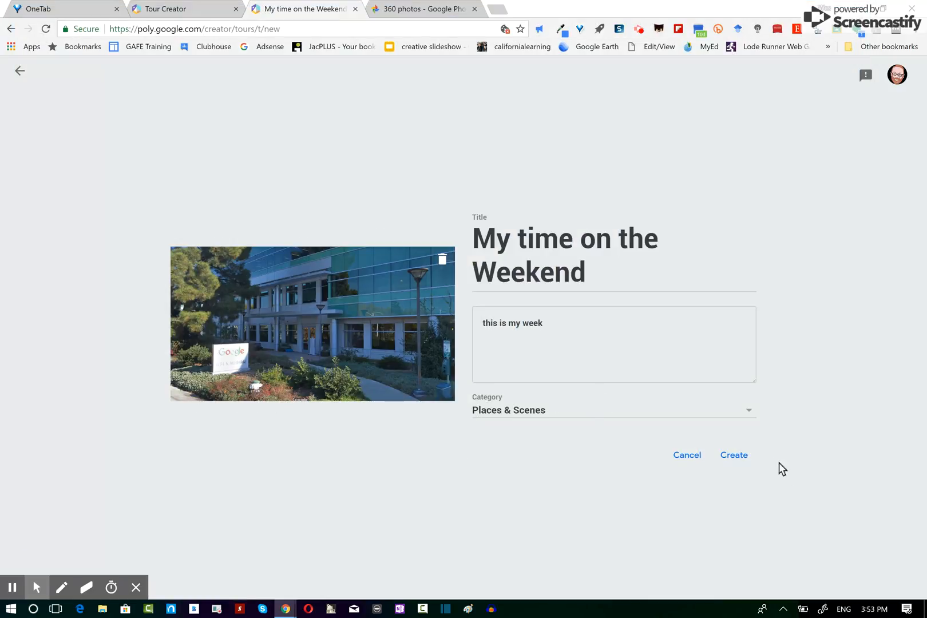
{"action": "left_click", "coordinate": [735, 456]}
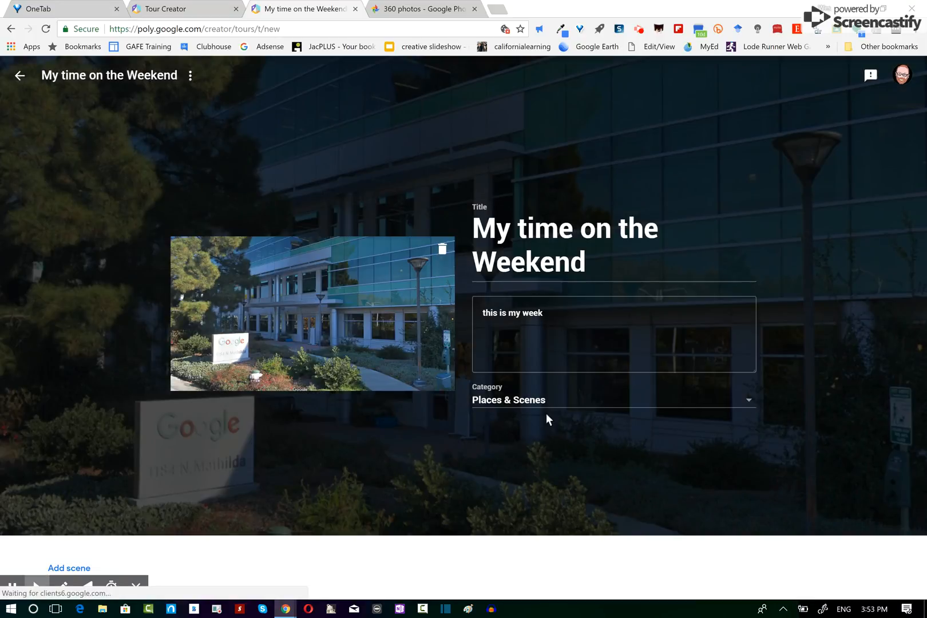
Start a new scene and find Nudgee Beach QLD, Australia on its map.
{"action": "left_click", "coordinate": [79, 569]}
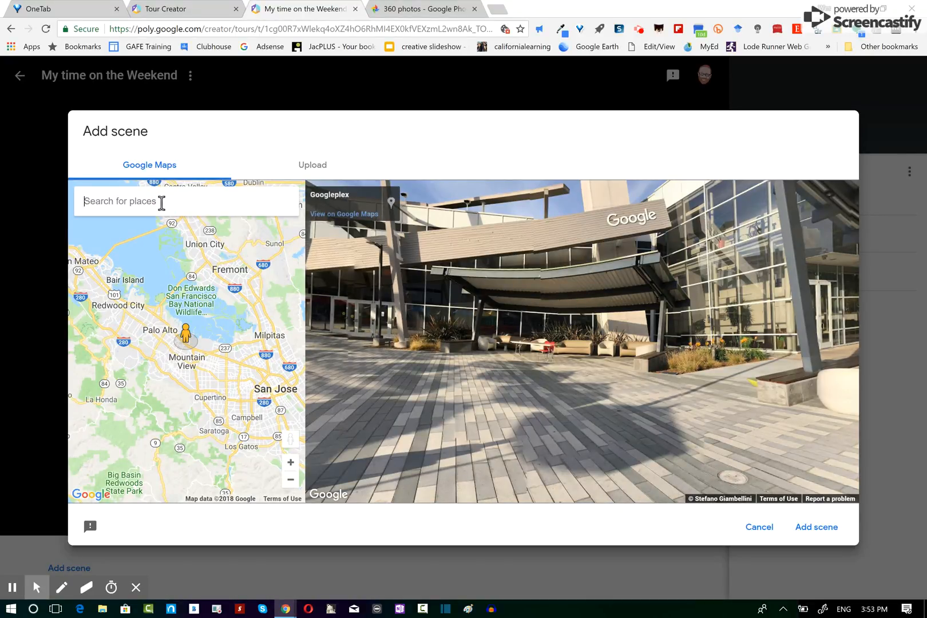
{"action": "left_click", "coordinate": [162, 203]}
{"action": "type", "text": "Nudge"}
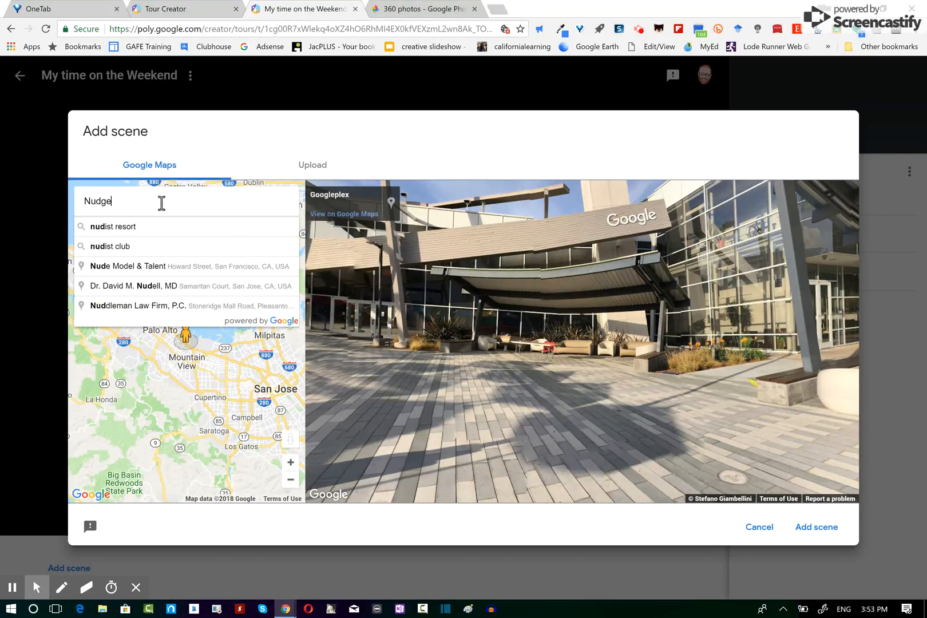
{"action": "type", "text": "e beach"}
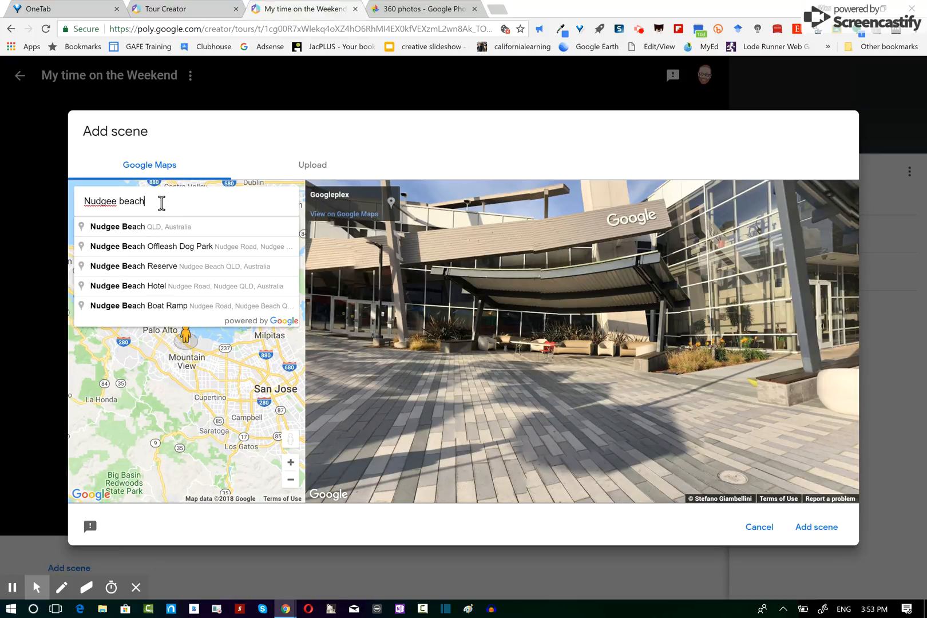
{"action": "left_click", "coordinate": [172, 228]}
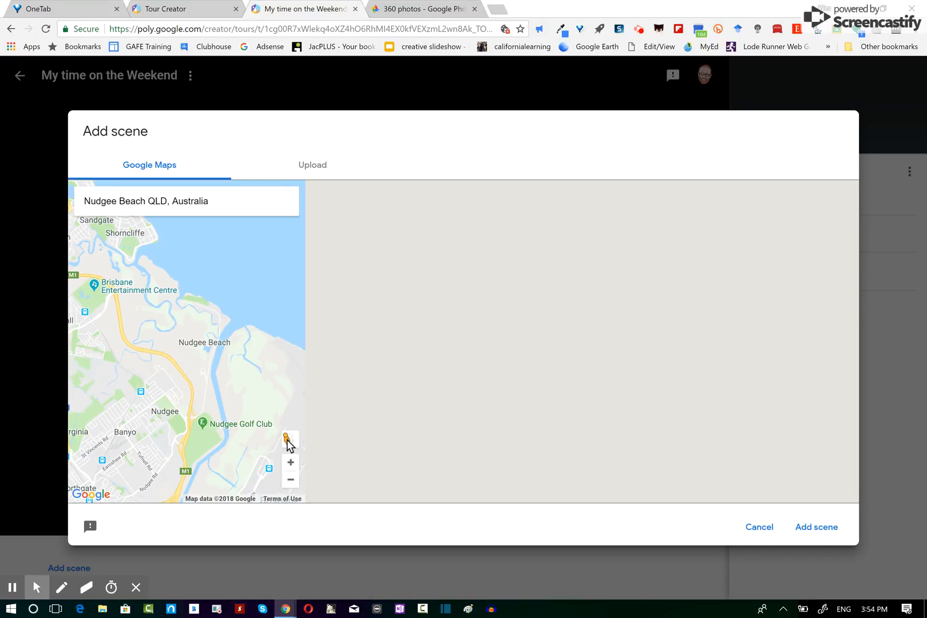
Place the Street View figure on the shoreline just north of the Nudgee Beach label and turn the panorama towards the open water.
{"action": "left_click_drag", "start_coordinate": [290, 439], "coordinate": [192, 299]}
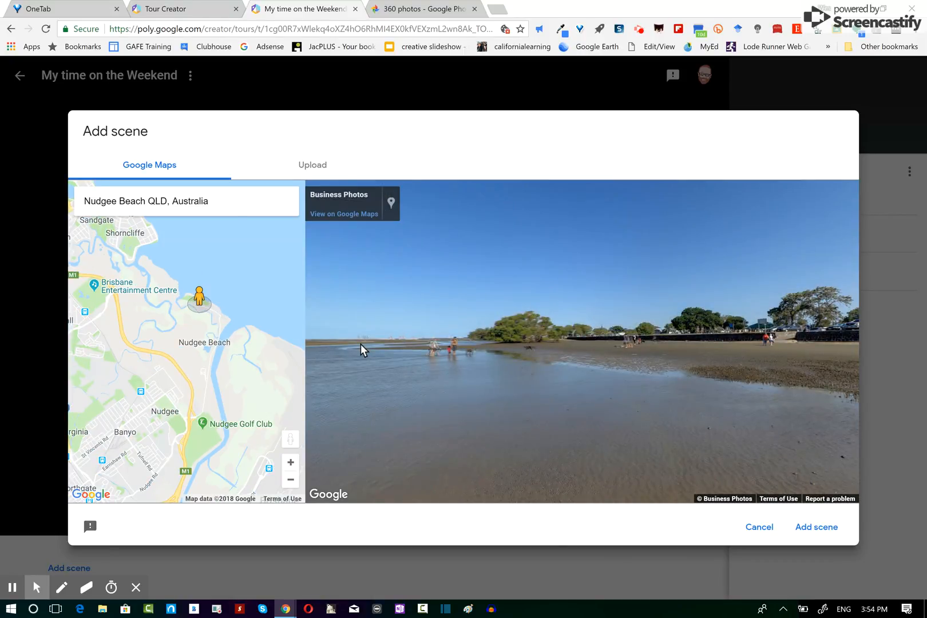
{"action": "left_click_drag", "start_coordinate": [361, 344], "coordinate": [698, 366]}
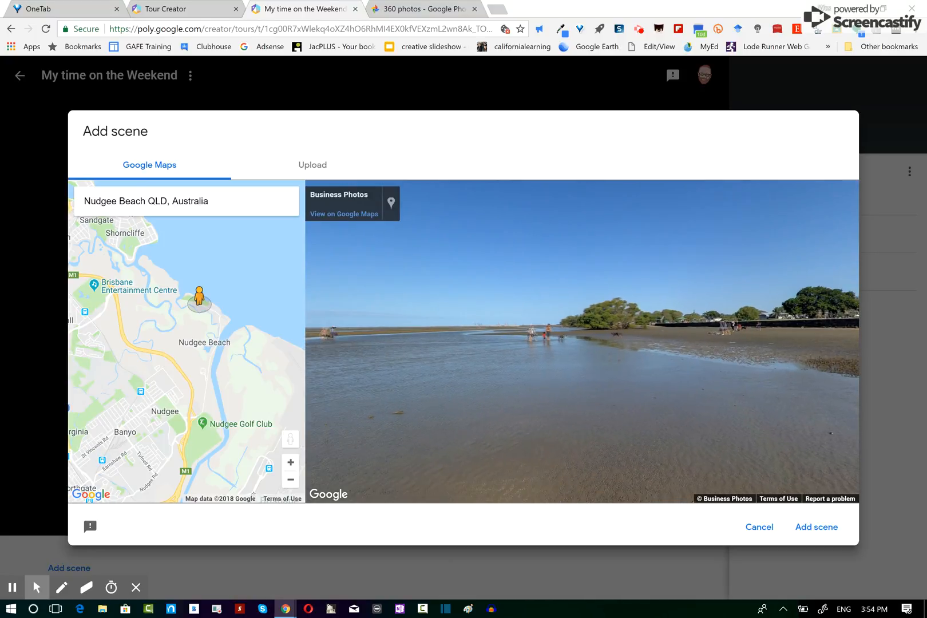
{"action": "left_click_drag", "start_coordinate": [532, 379], "coordinate": [752, 369]}
{"action": "left_click_drag", "start_coordinate": [567, 372], "coordinate": [819, 371]}
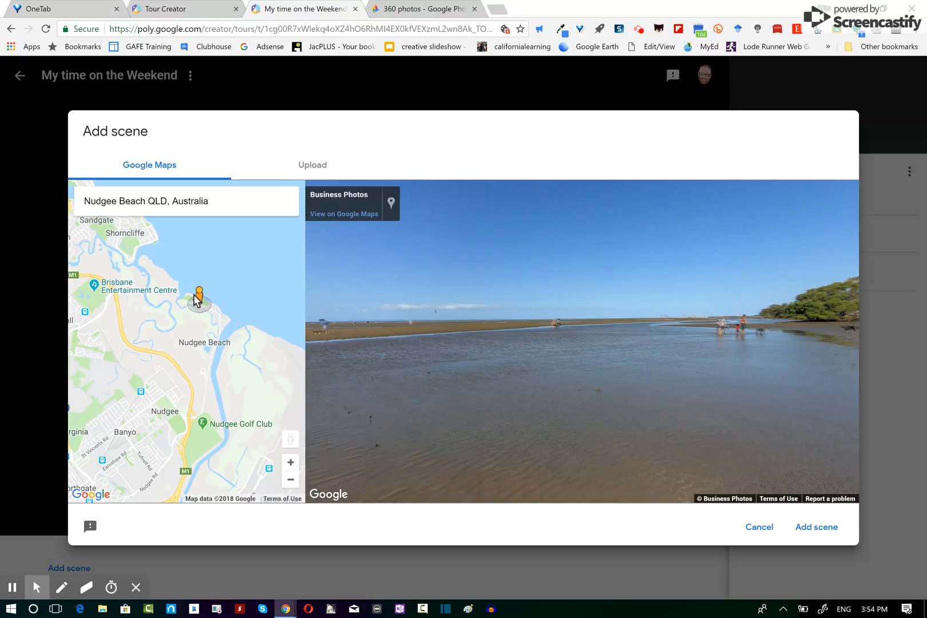
Preview the neighbouring street location, return the Street View figure to the shoreline panorama and add it as a scene.
{"action": "left_click_drag", "start_coordinate": [199, 296], "coordinate": [212, 307]}
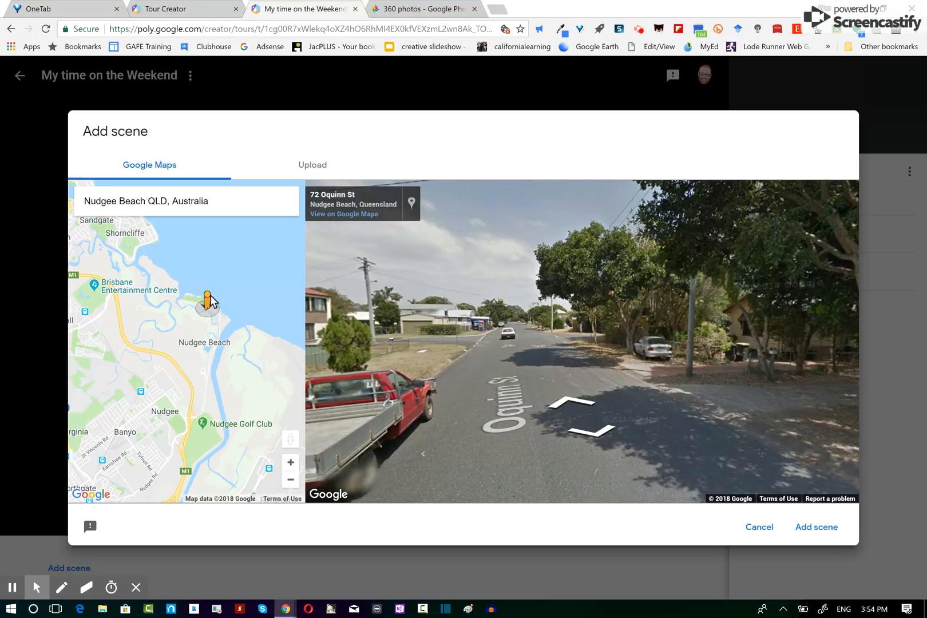
{"action": "left_click_drag", "start_coordinate": [208, 300], "coordinate": [197, 297]}
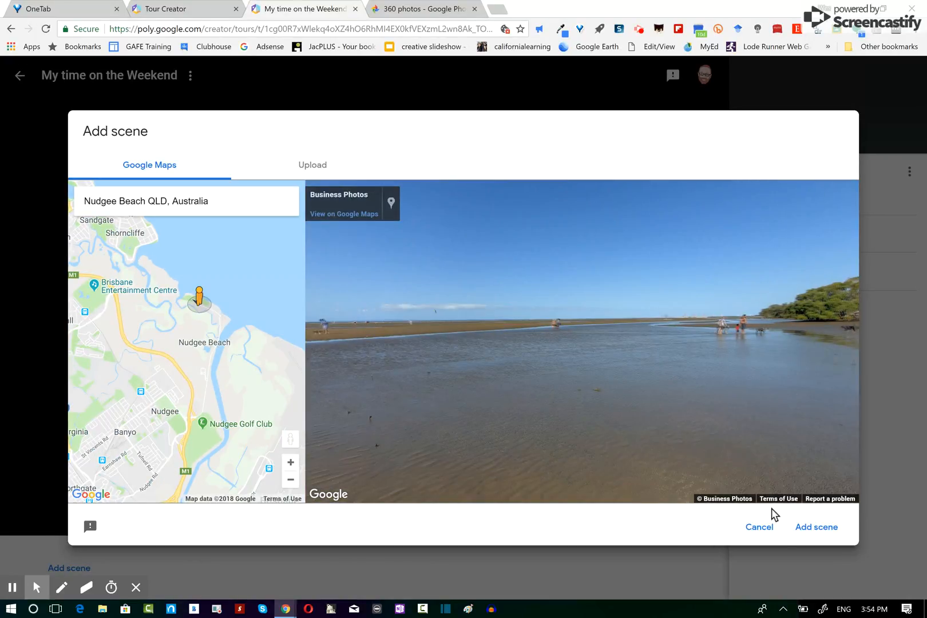
{"action": "left_click", "coordinate": [816, 527]}
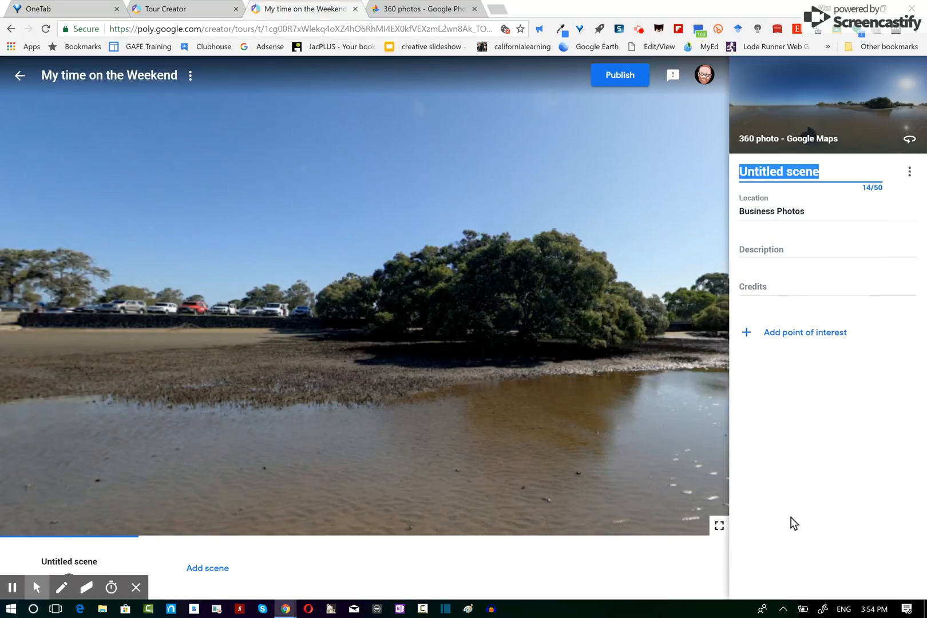
Name the scene "Nudgee Beach" and describe it as "This is the wonderful beach at low tide".
{"action": "type", "text": "Nudgee Be"}
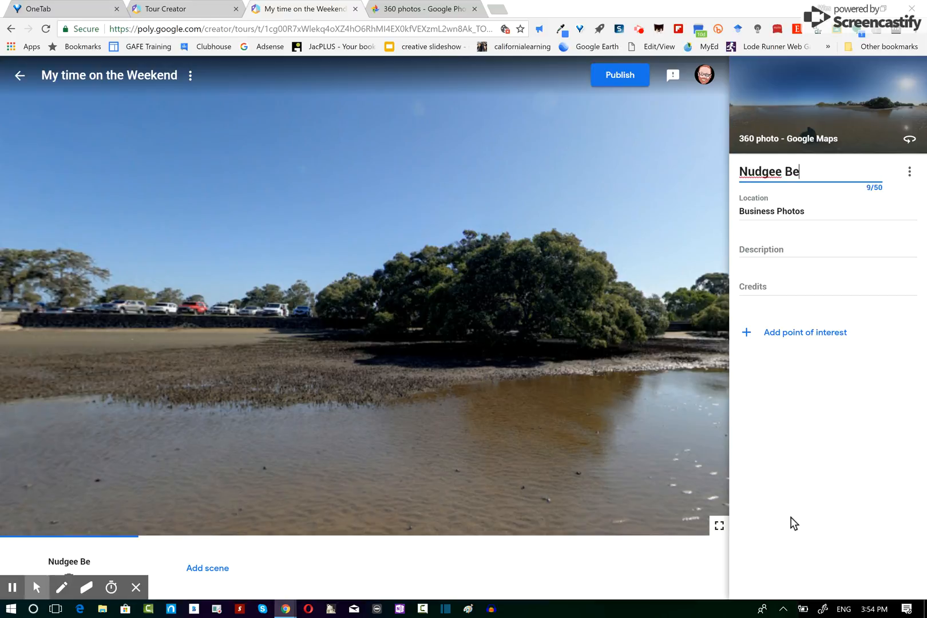
{"action": "type", "text": "ach"}
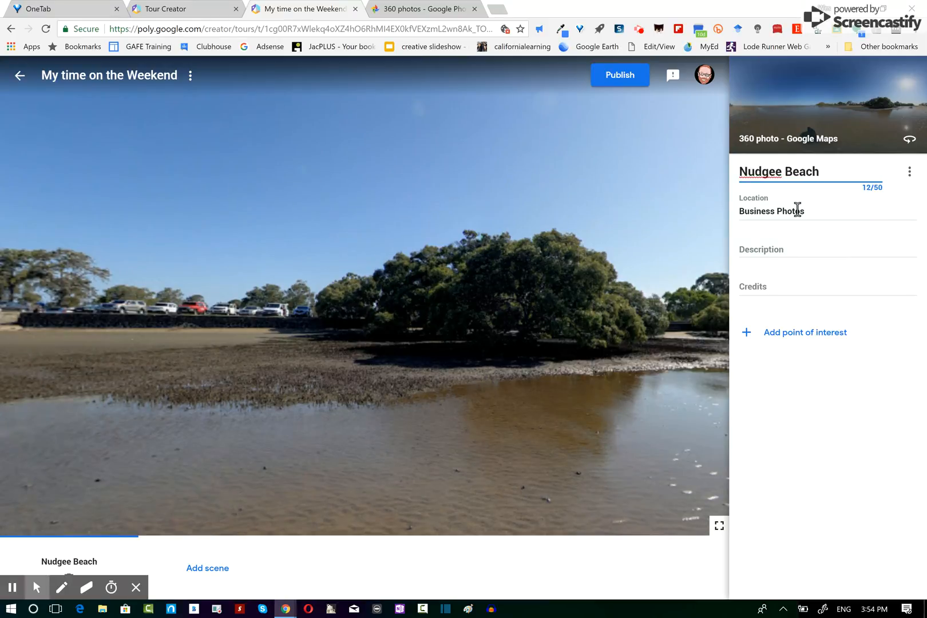
{"action": "left_click", "coordinate": [786, 250]}
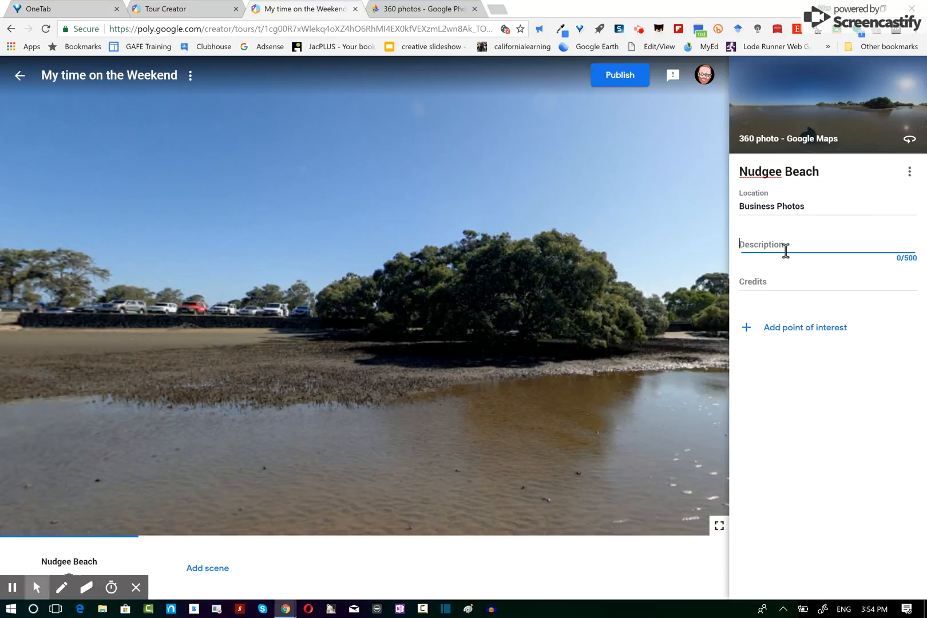
{"action": "type", "text": "This is th "}
{"action": "type", "text": " wonderful beach at"}
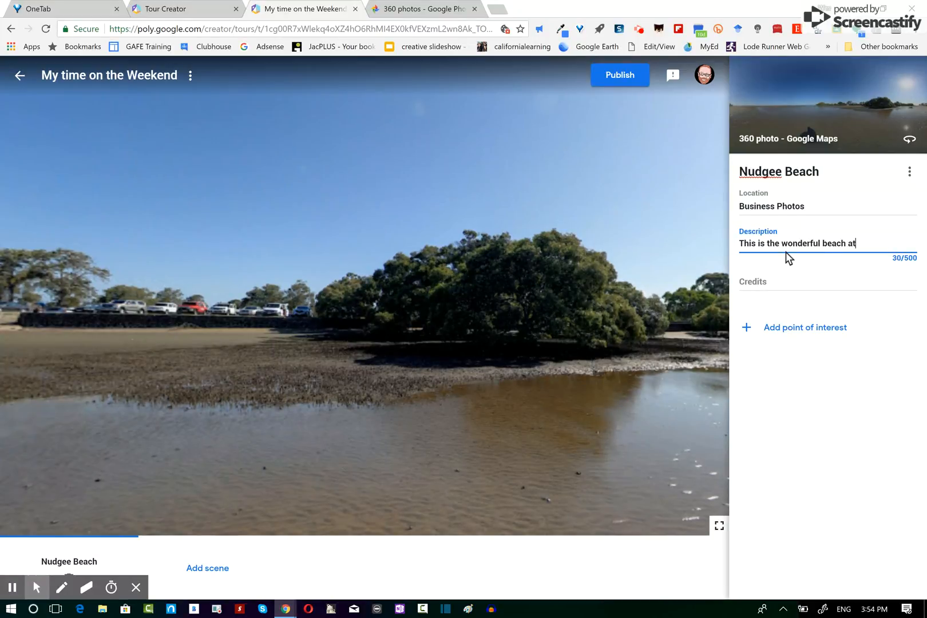
{"action": "type", "text": " low tide"}
Add a point of interest named "Mangroves" and position its marker on the large tree.
{"action": "left_click", "coordinate": [749, 327]}
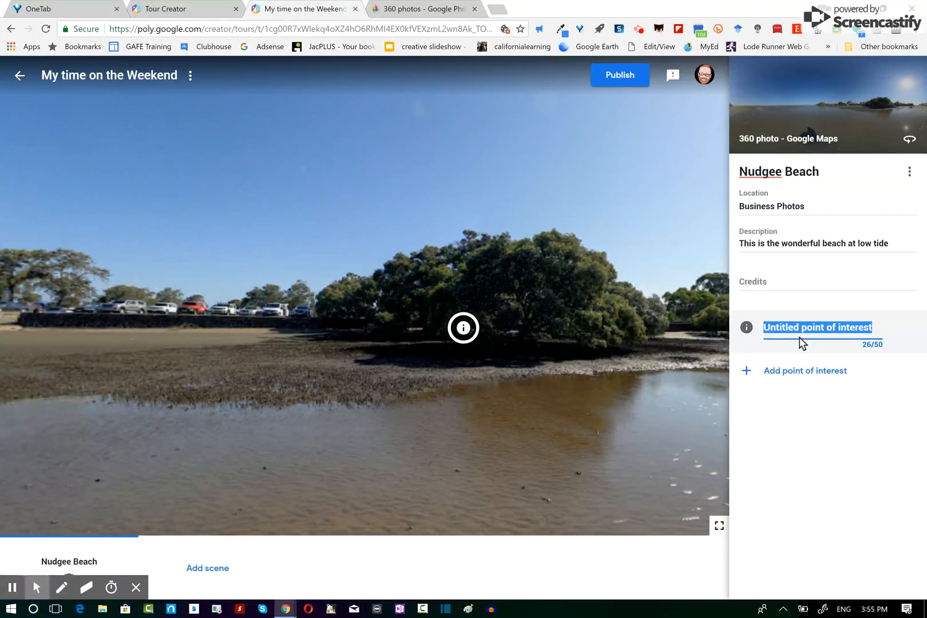
{"action": "type", "text": "Mangroves"}
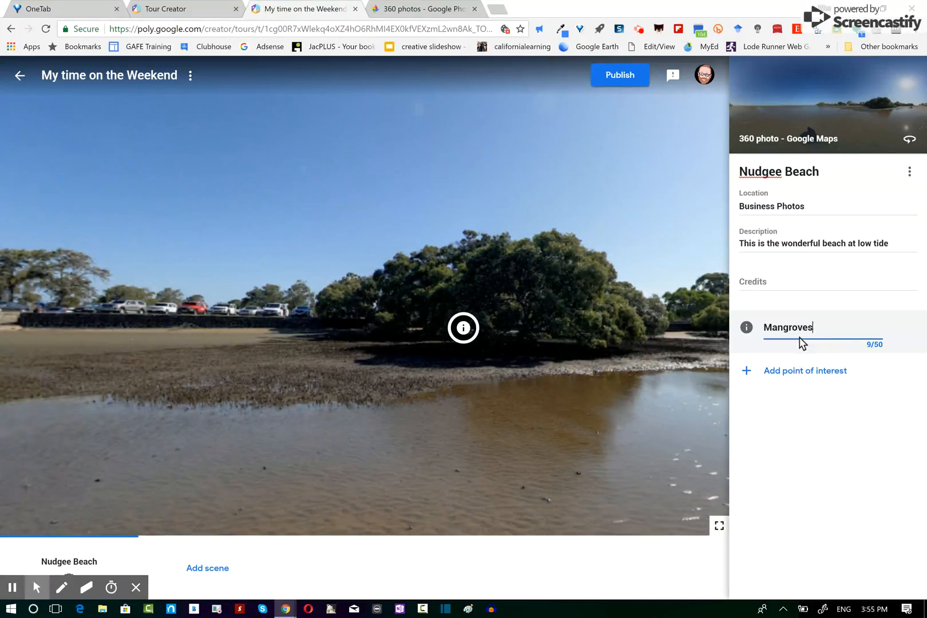
{"action": "left_click_drag", "start_coordinate": [480, 328], "coordinate": [513, 311]}
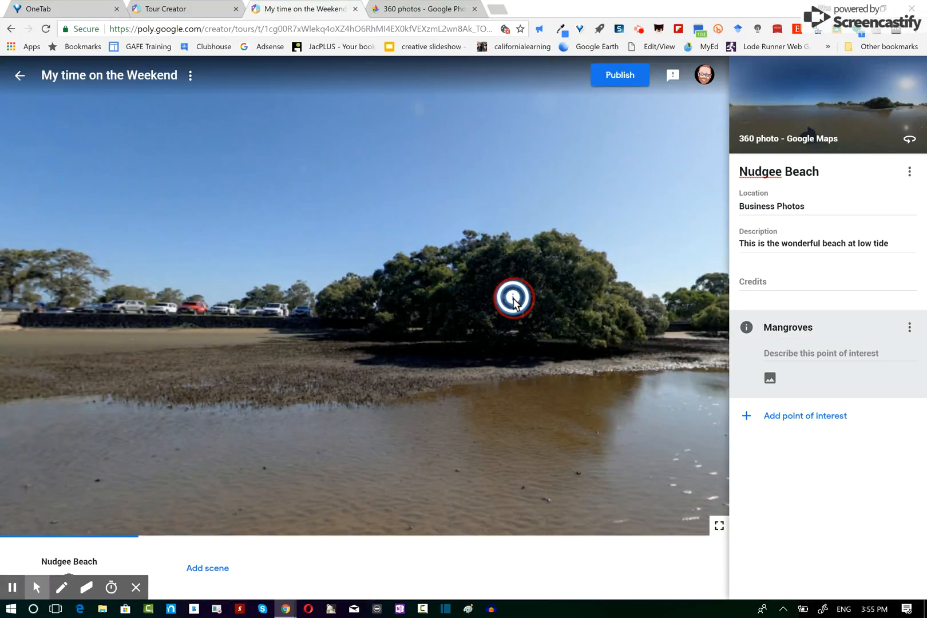
Give the Mangroves point of interest the description "Here is a mature mangrove".
{"action": "left_click", "coordinate": [787, 353]}
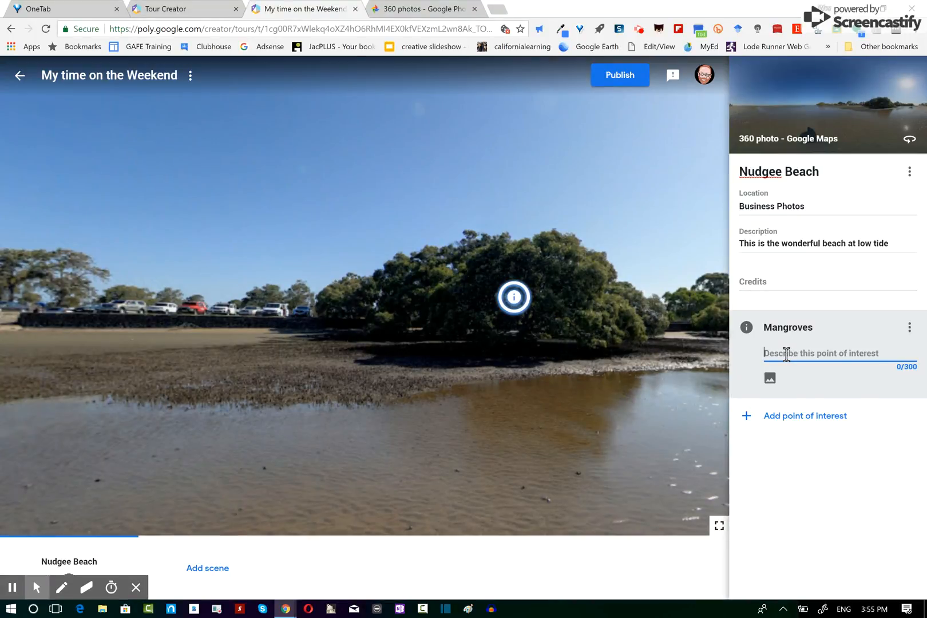
{"action": "type", "text": "Here is a "}
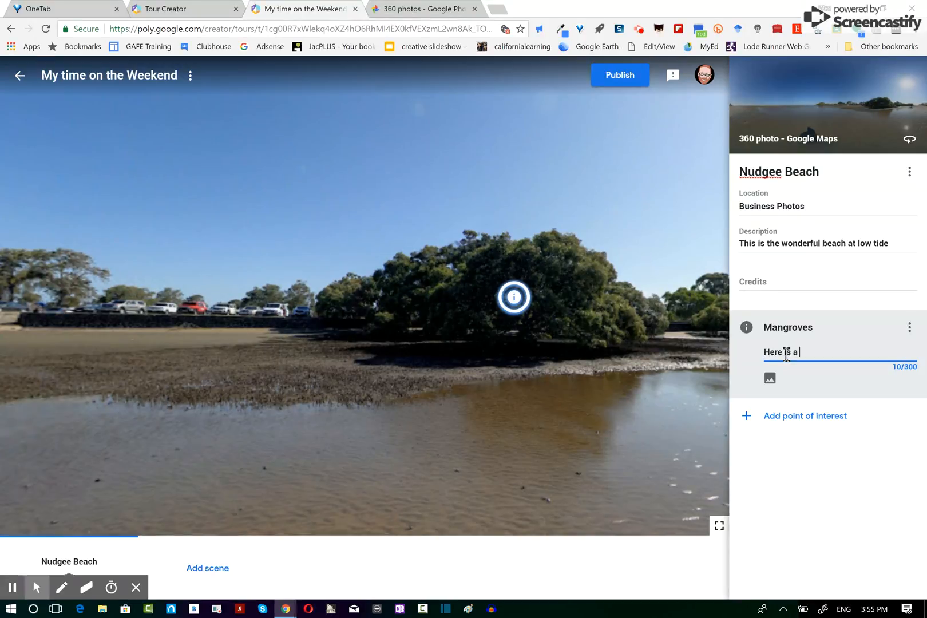
{"action": "type", "text": "mature mangrove"}
Add the boggo image from the Desktop folder as an image overlay on the Mangroves point of interest.
{"action": "left_click", "coordinate": [770, 377]}
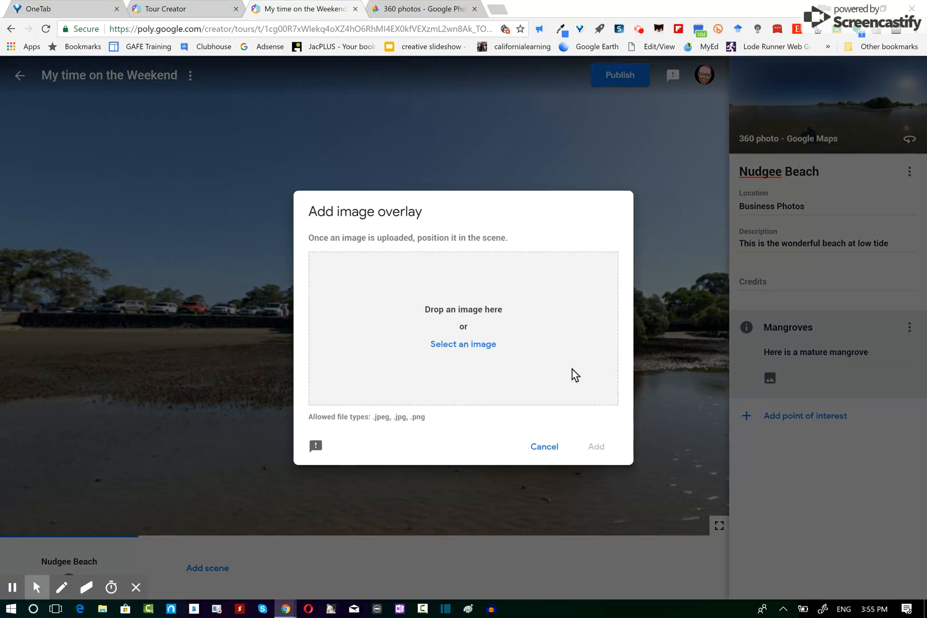
{"action": "left_click", "coordinate": [462, 346]}
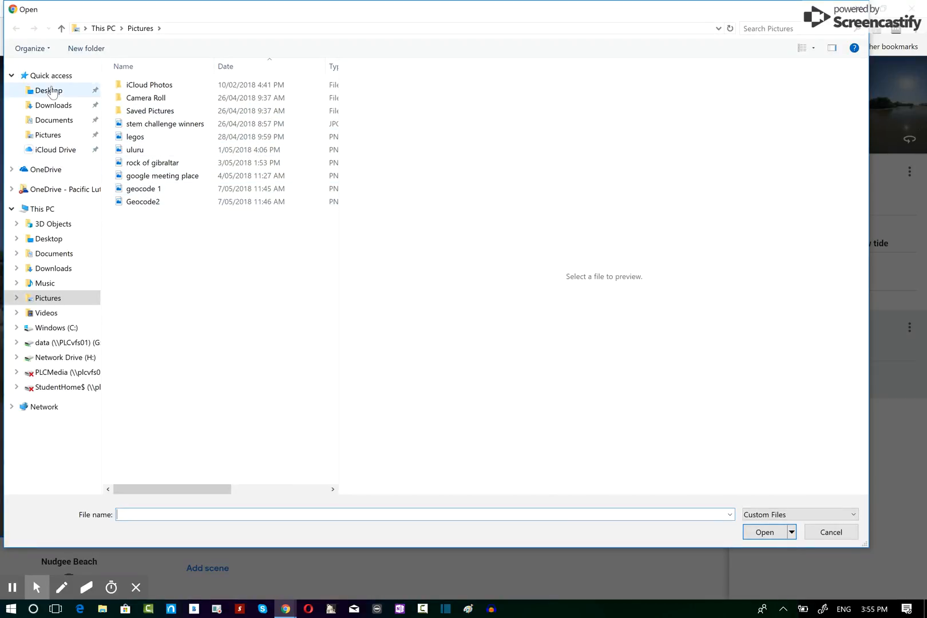
{"action": "left_click", "coordinate": [52, 93]}
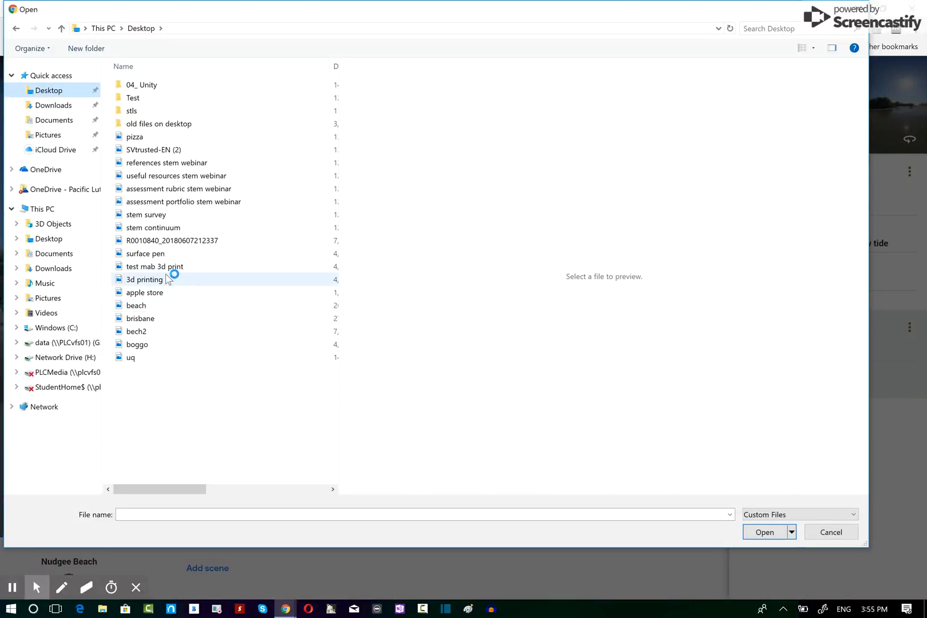
{"action": "left_click", "coordinate": [153, 285]}
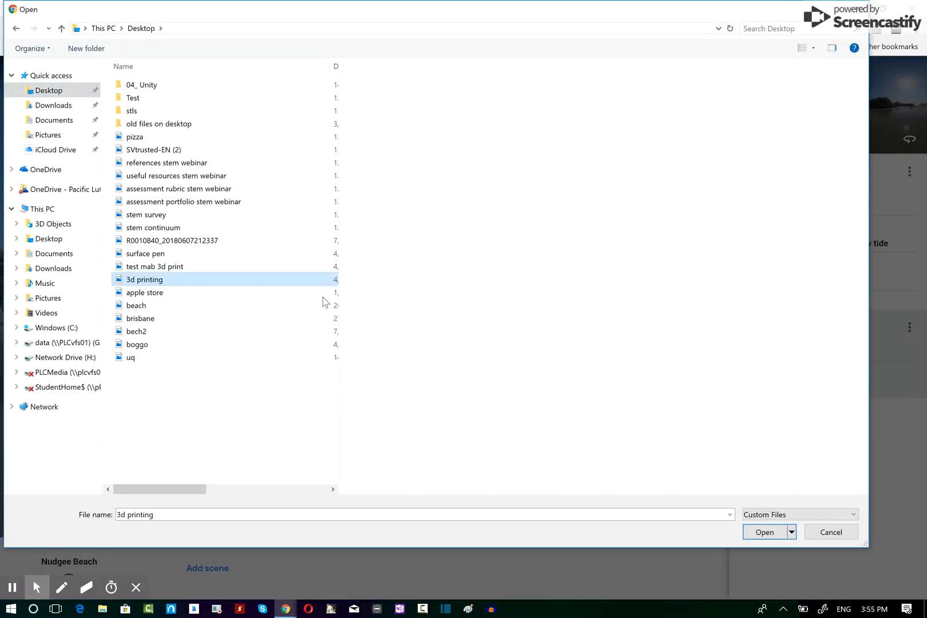
{"action": "left_click", "coordinate": [148, 345]}
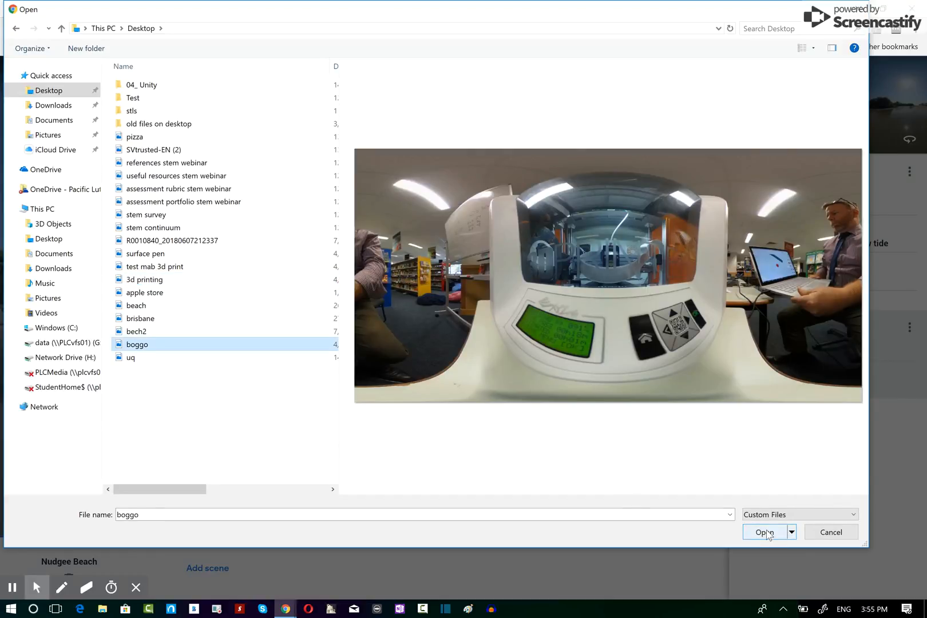
{"action": "left_click", "coordinate": [764, 533]}
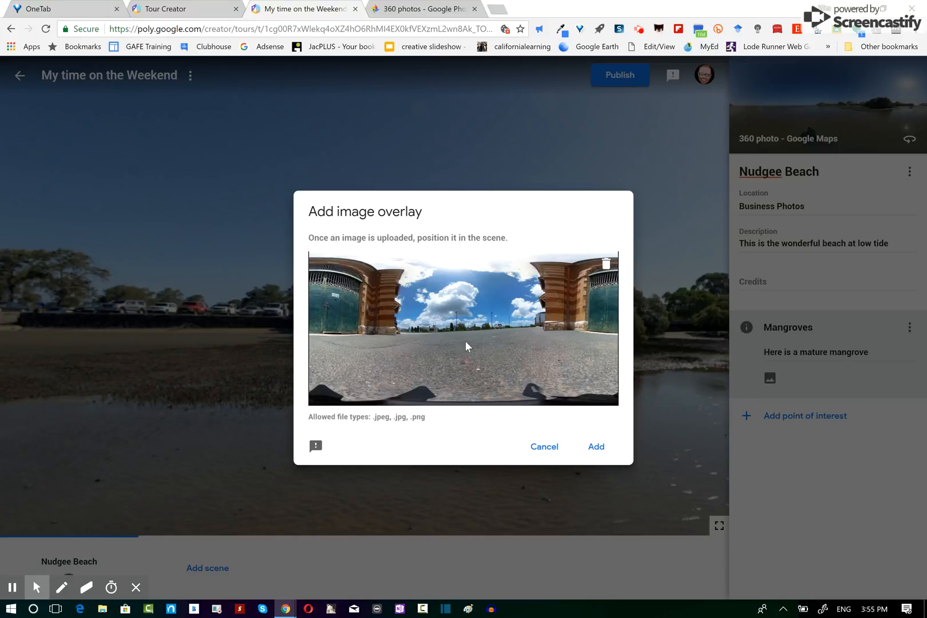
{"action": "left_click", "coordinate": [597, 447]}
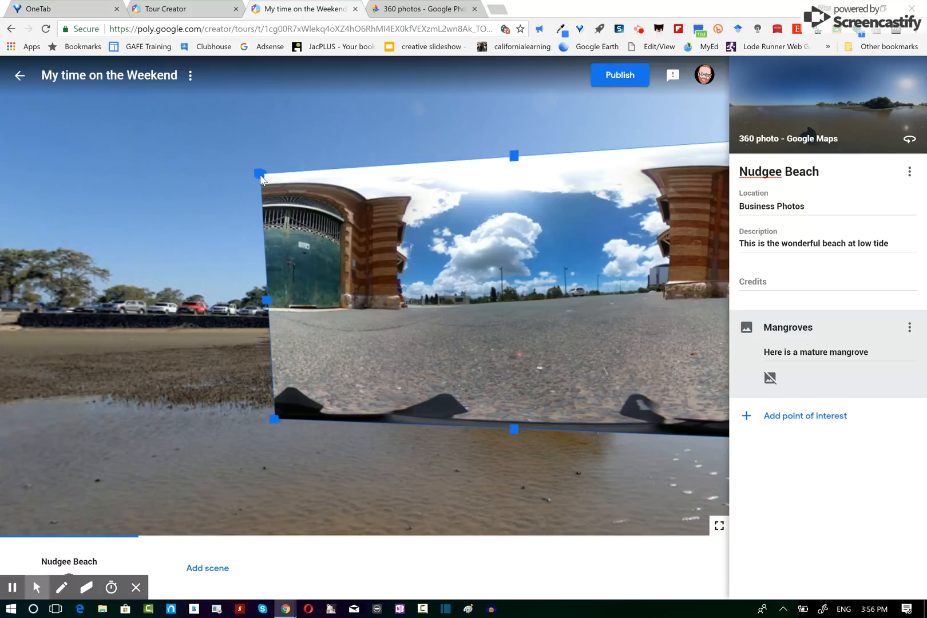
Place an additional point of interest on the parked cars and delete it again.
{"action": "left_click", "coordinate": [789, 416]}
{"action": "left_click_drag", "start_coordinate": [452, 327], "coordinate": [164, 309]}
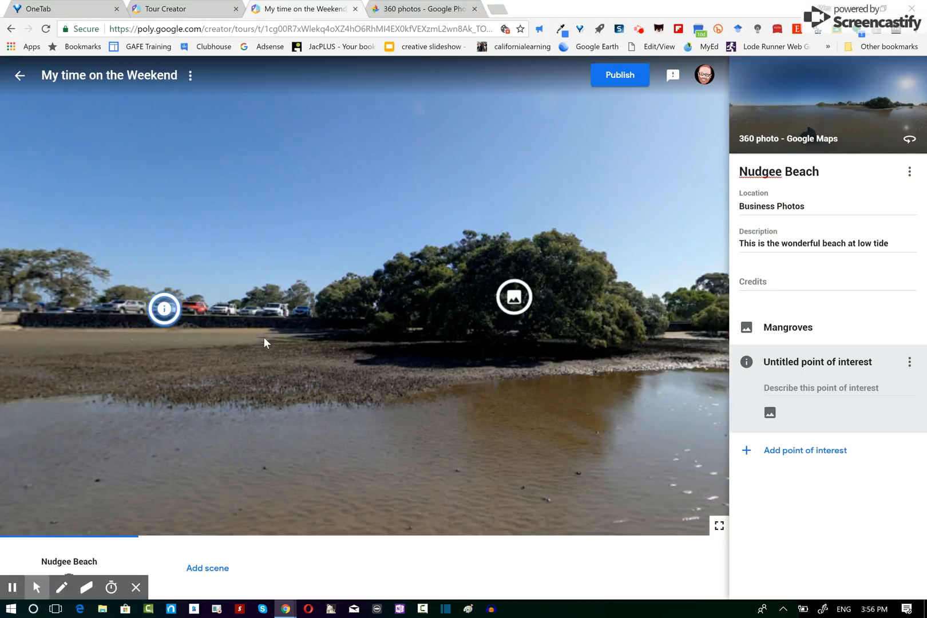
{"action": "left_click", "coordinate": [911, 364]}
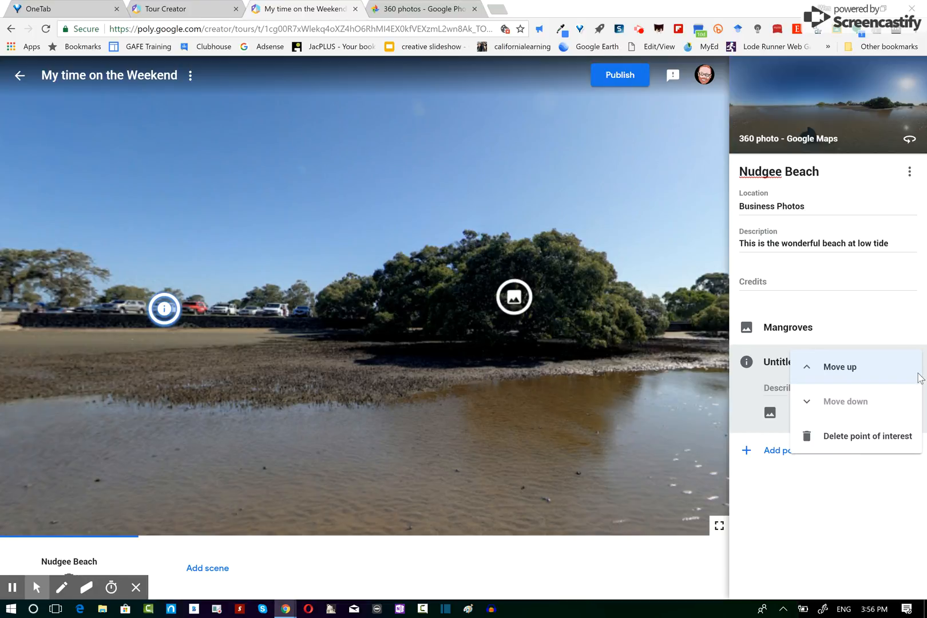
{"action": "left_click", "coordinate": [878, 438]}
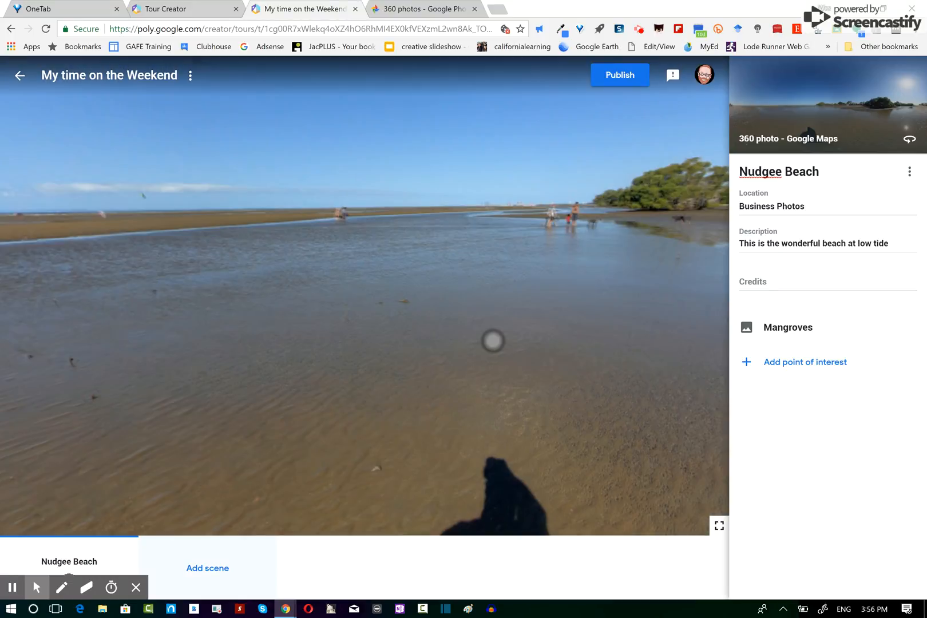
Start adding another scene, using an uploaded 360° image as its source.
{"action": "left_click_drag", "start_coordinate": [493, 339], "coordinate": [147, 353]}
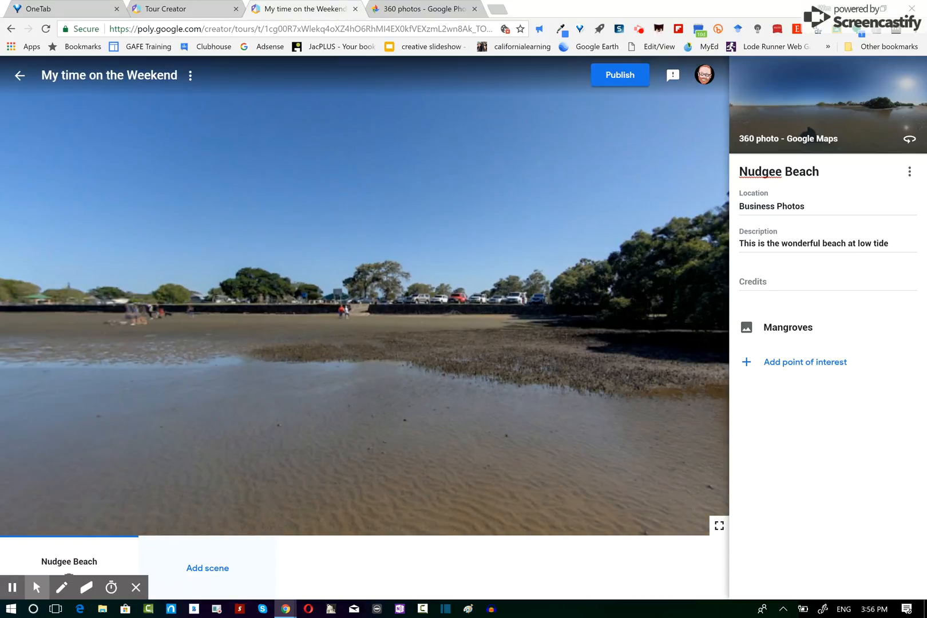
{"action": "left_click", "coordinate": [214, 570]}
{"action": "left_click", "coordinate": [209, 567]}
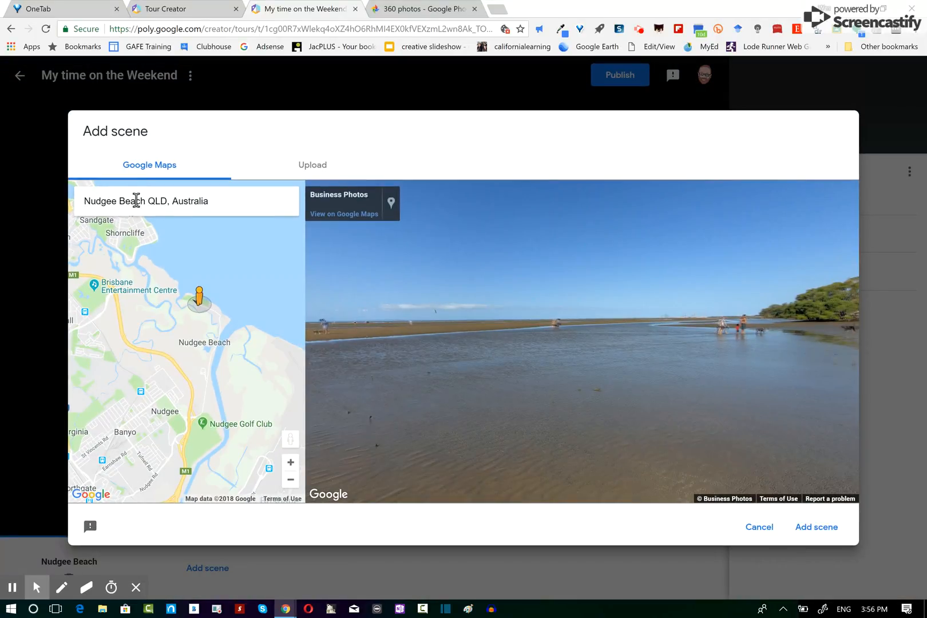
{"action": "left_click", "coordinate": [306, 166]}
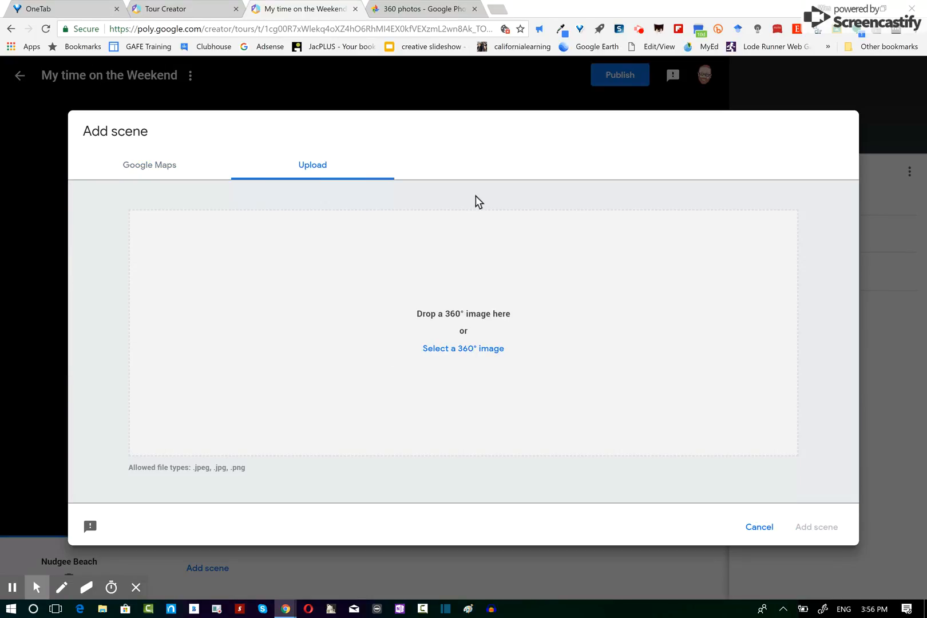
Switch to Google Photos and download the 360 photo with the large pale rocks above the grass field.
{"action": "left_click", "coordinate": [431, 11]}
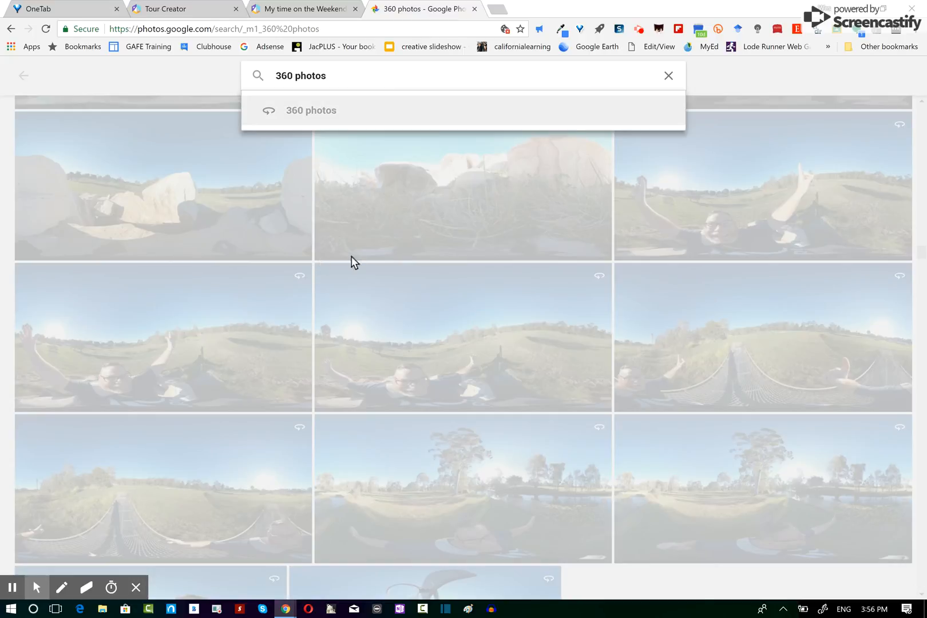
{"action": "left_click", "coordinate": [361, 112]}
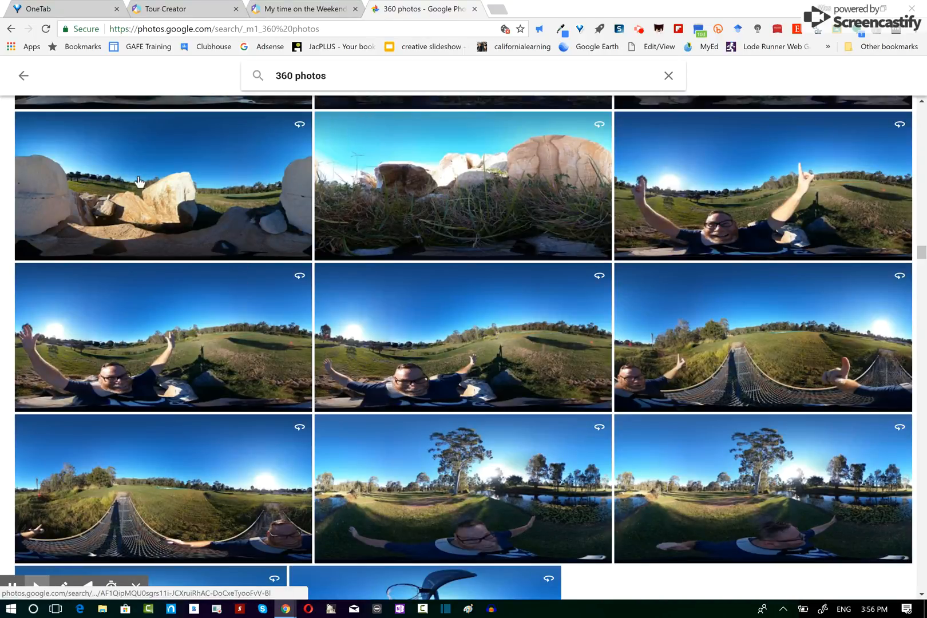
{"action": "left_click", "coordinate": [27, 124]}
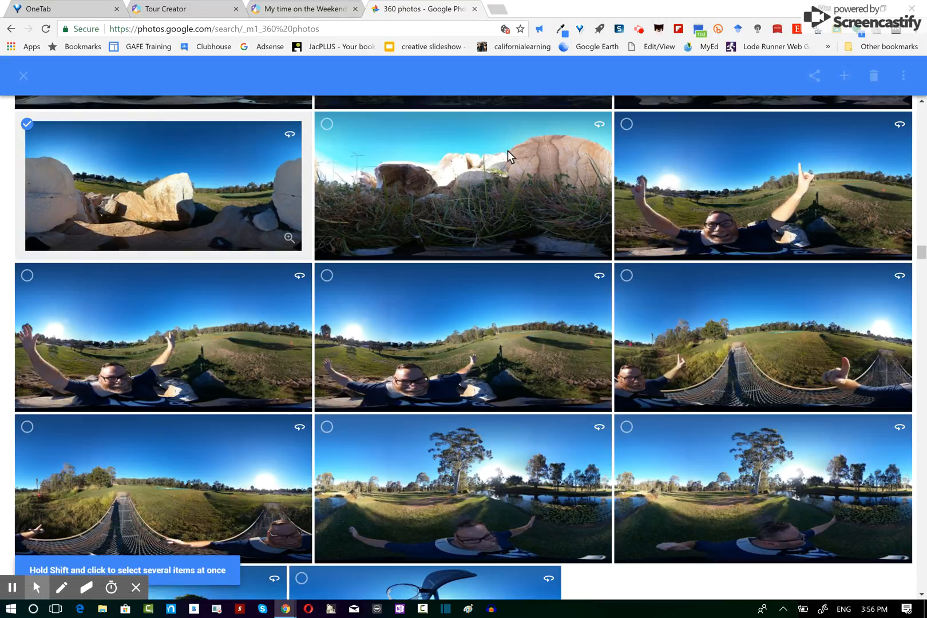
{"action": "left_click", "coordinate": [902, 78]}
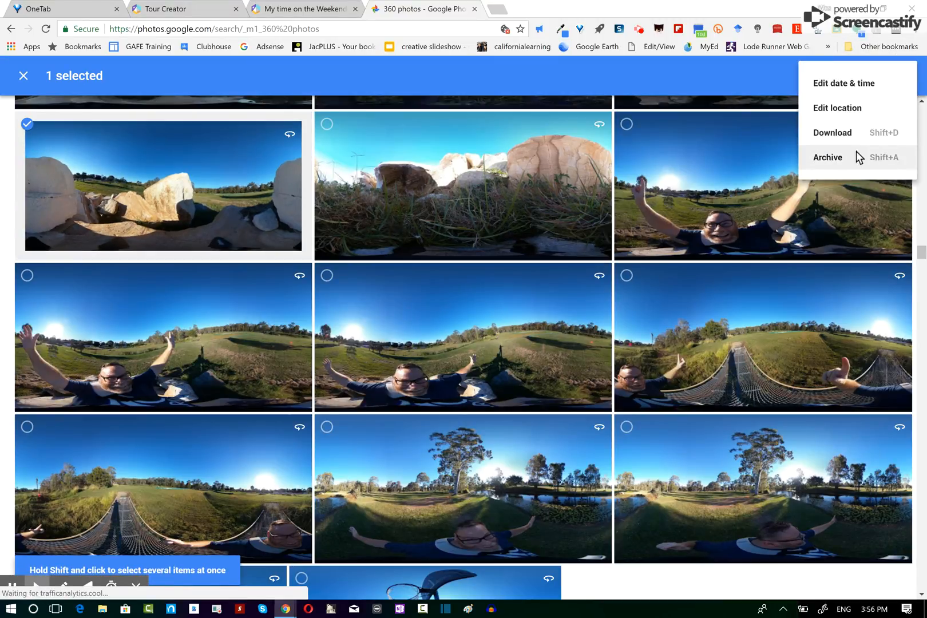
{"action": "left_click", "coordinate": [843, 139]}
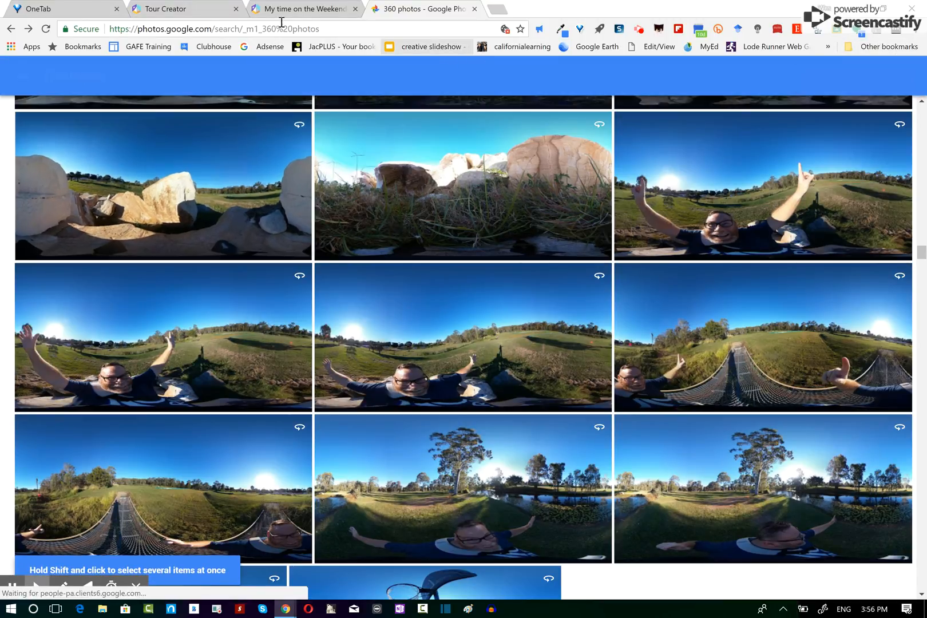
Return to the tour, add the downloaded R0010801_20180602154349.jpg as a new scene and name it "Nudgee Flats".
{"action": "left_click", "coordinate": [279, 13]}
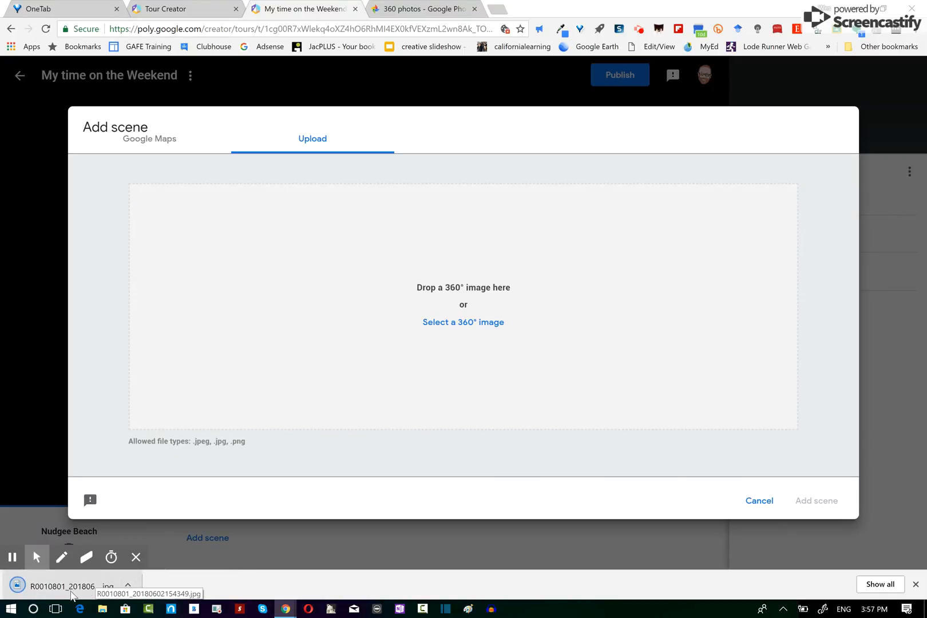
{"action": "left_click_drag", "start_coordinate": [73, 595], "coordinate": [432, 319]}
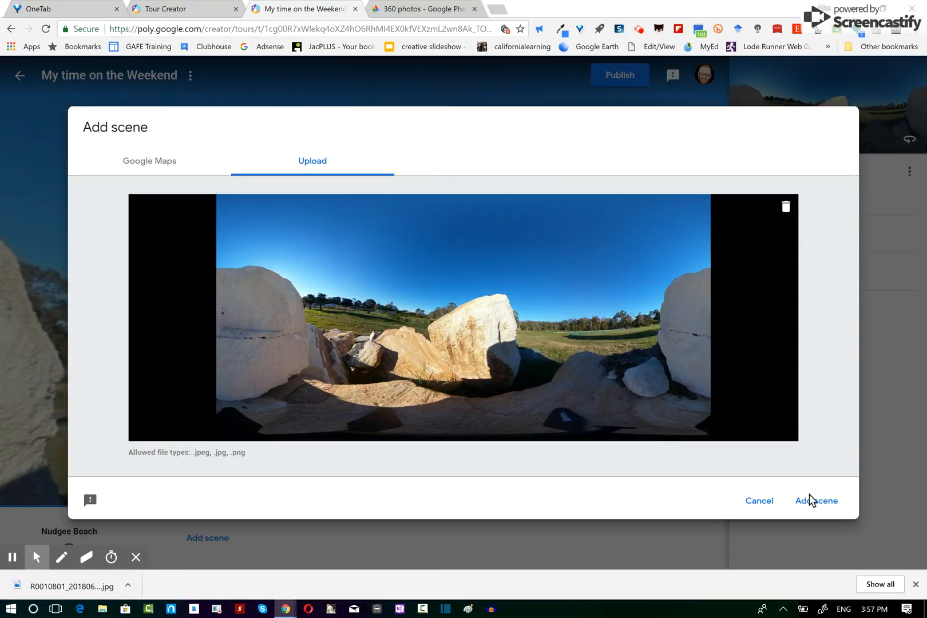
{"action": "left_click", "coordinate": [810, 496]}
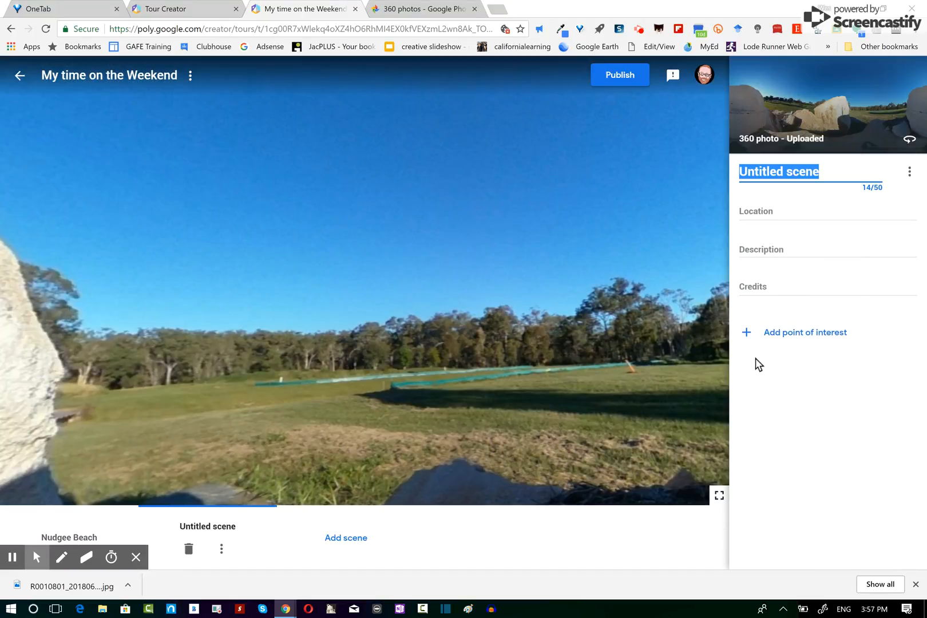
{"action": "type", "text": "Nudgge"}
{"action": "key", "text": "BackSpace"}
{"action": "key", "text": "BackSpace"}
{"action": "type", "text": "ee Flats"}
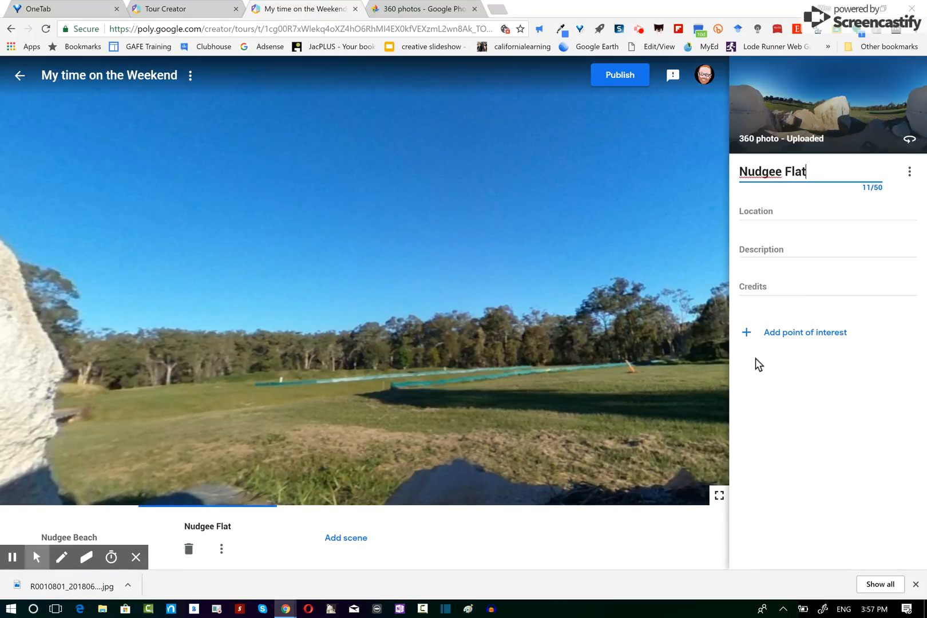
Add a point of interest named "The Rock" on the large boulder and open its description for editing.
{"action": "left_click", "coordinate": [765, 332]}
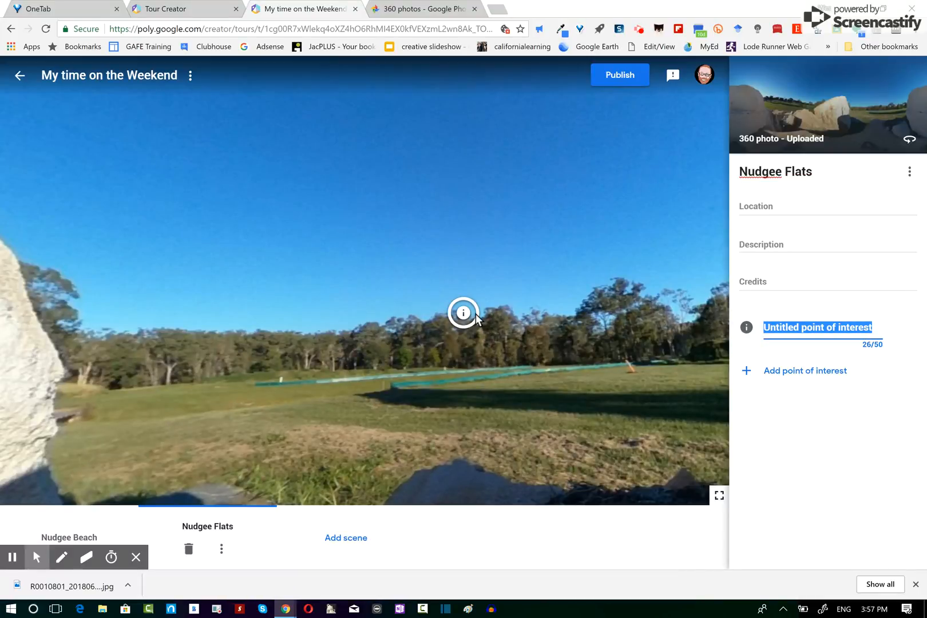
{"action": "left_click_drag", "start_coordinate": [477, 315], "coordinate": [139, 337]}
{"action": "mouse_move", "coordinate": [271, 360]}
{"action": "left_mouse_down"}
{"action": "mouse_move", "coordinate": [443, 341]}
{"action": "mouse_move", "coordinate": [497, 357]}
{"action": "left_mouse_up"}
{"action": "left_click_drag", "start_coordinate": [592, 264], "coordinate": [377, 250]}
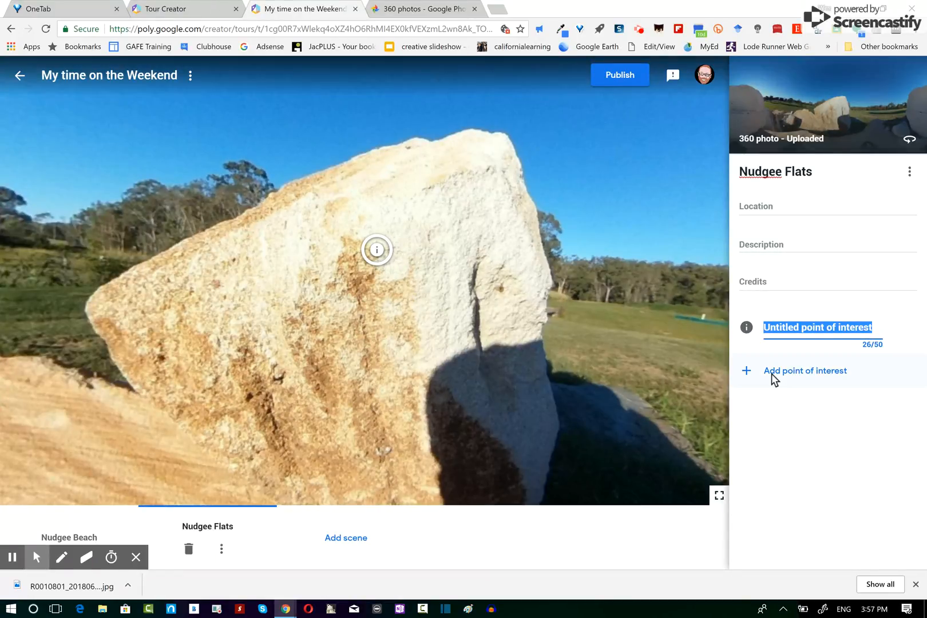
{"action": "type", "text": "The Rock"}
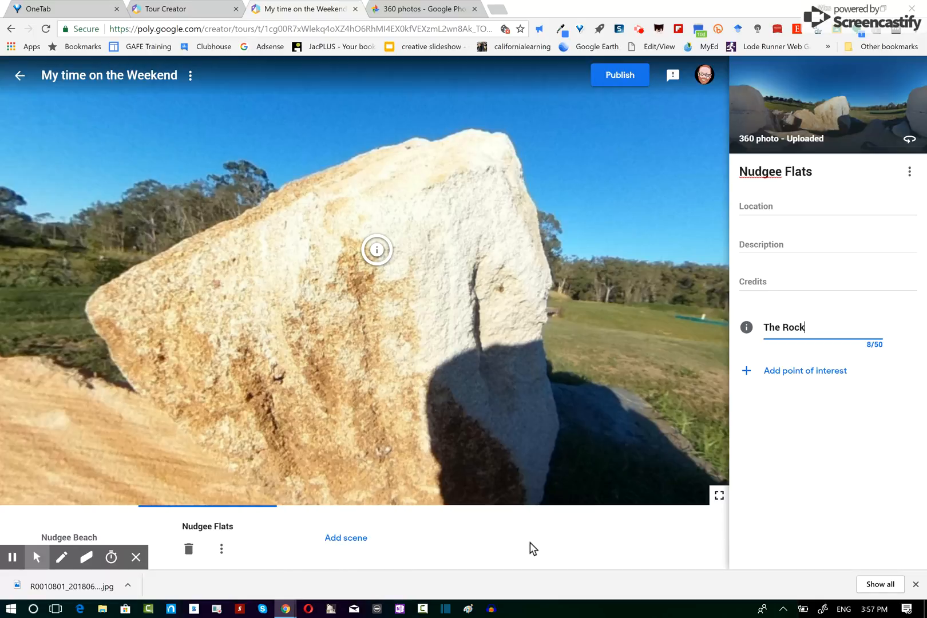
{"action": "left_click", "coordinate": [780, 409]}
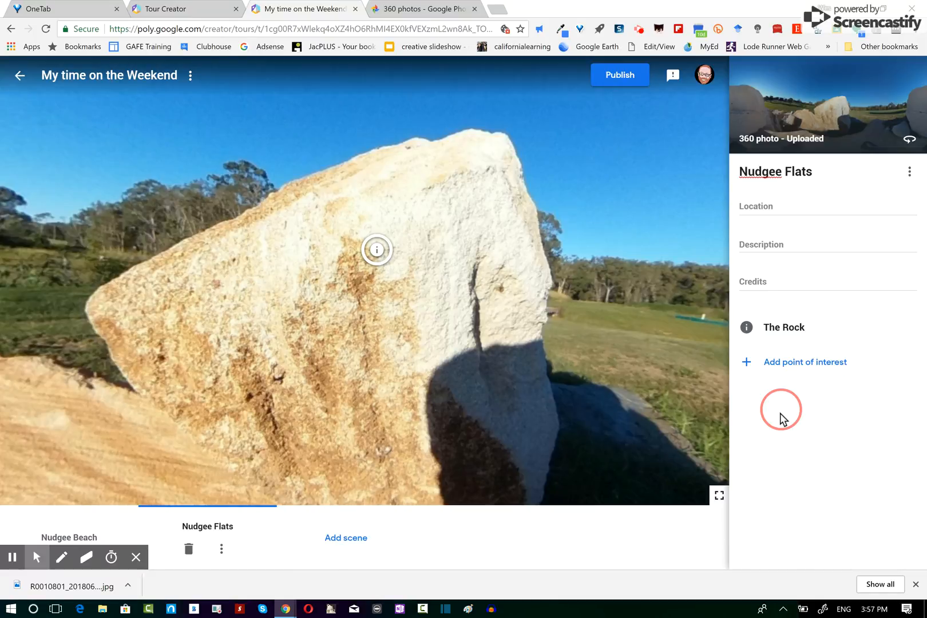
{"action": "left_click", "coordinate": [799, 329]}
{"action": "left_click", "coordinate": [824, 362]}
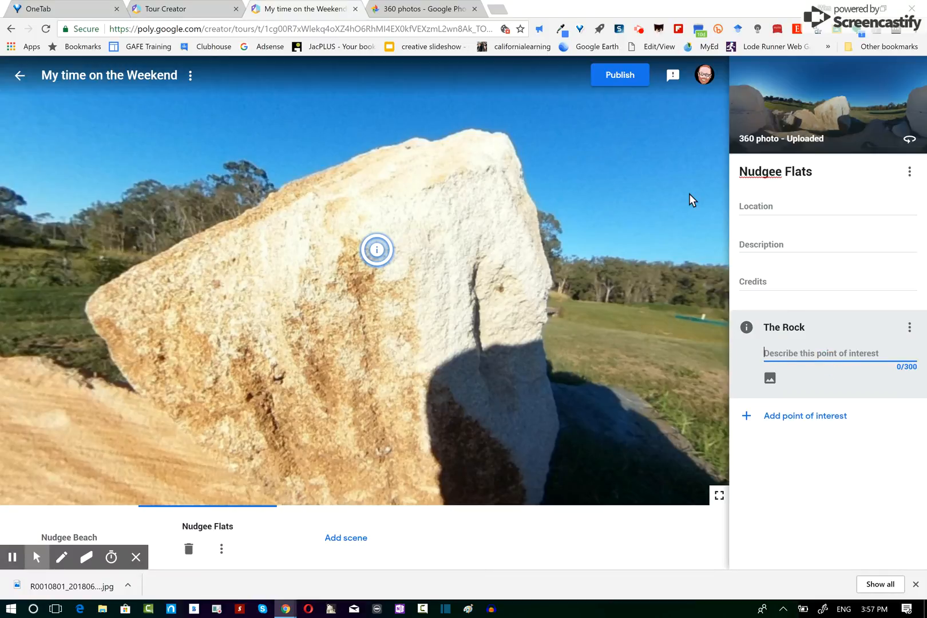
Publish the tour with its visibility set to Unlisted.
{"action": "left_click", "coordinate": [616, 77]}
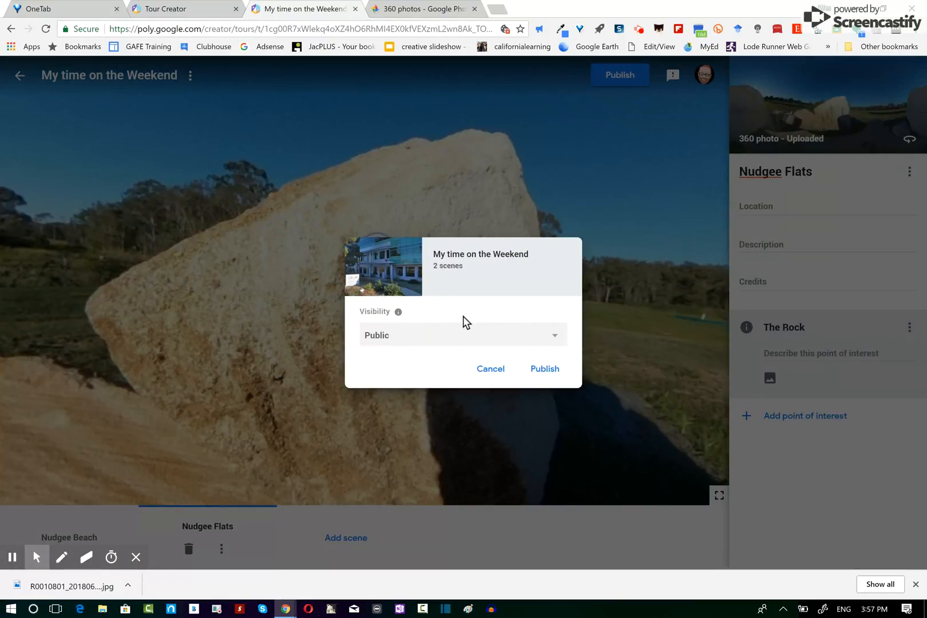
{"action": "left_click", "coordinate": [450, 339]}
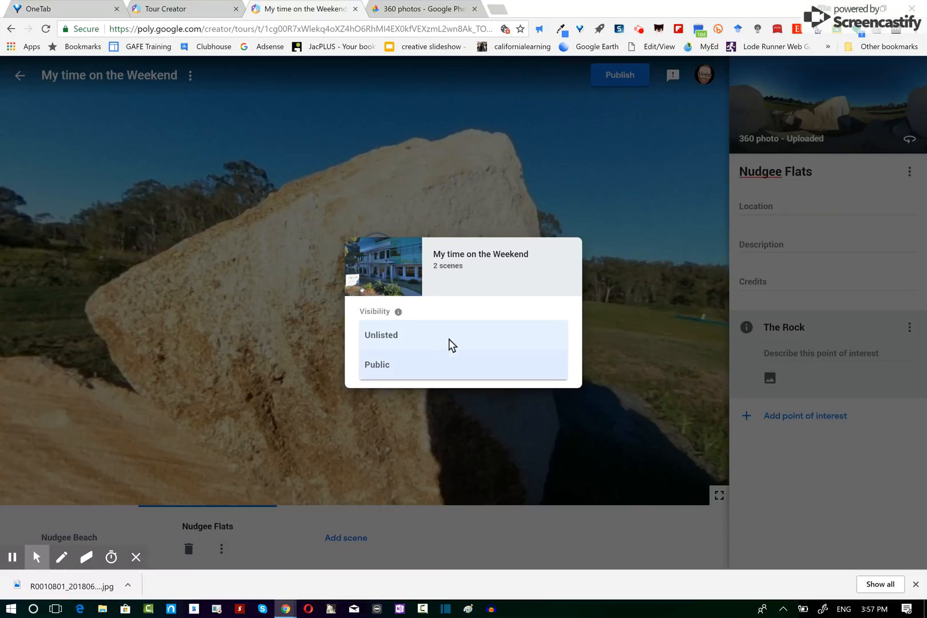
{"action": "left_click", "coordinate": [449, 337]}
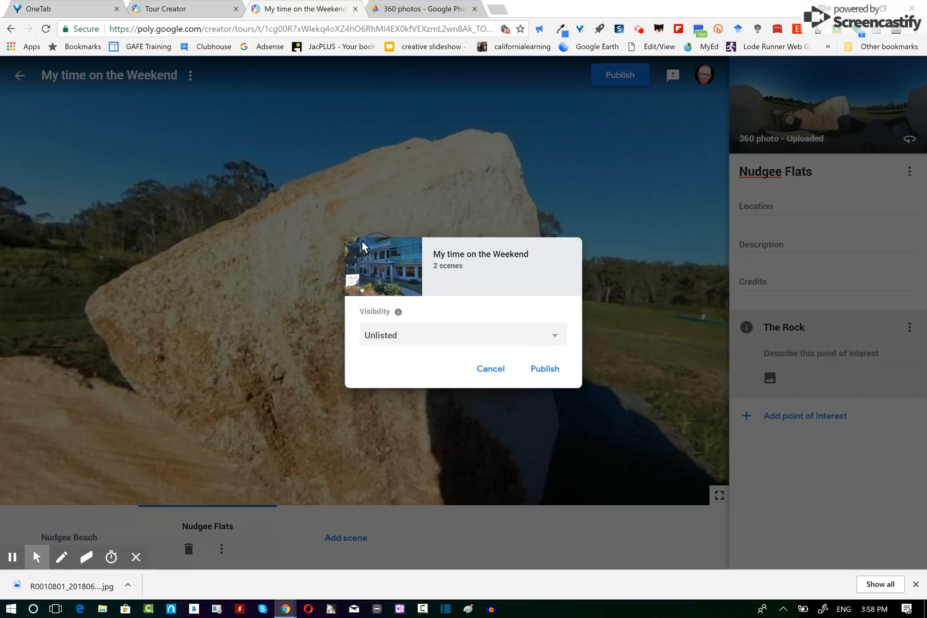
{"action": "left_click", "coordinate": [542, 369]}
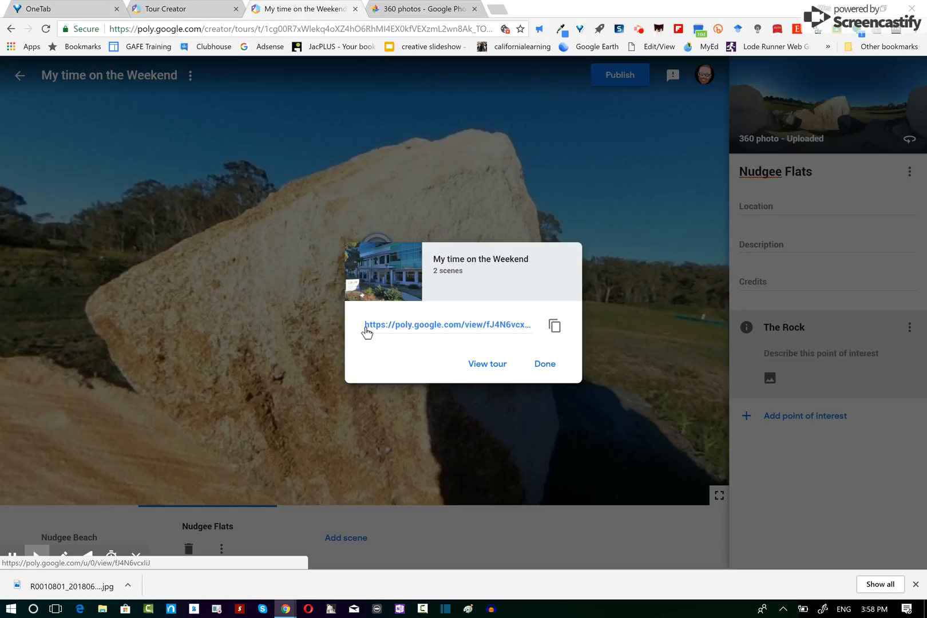
Copy the published tour's link and open it in a new browser tab.
{"action": "left_click", "coordinate": [553, 326]}
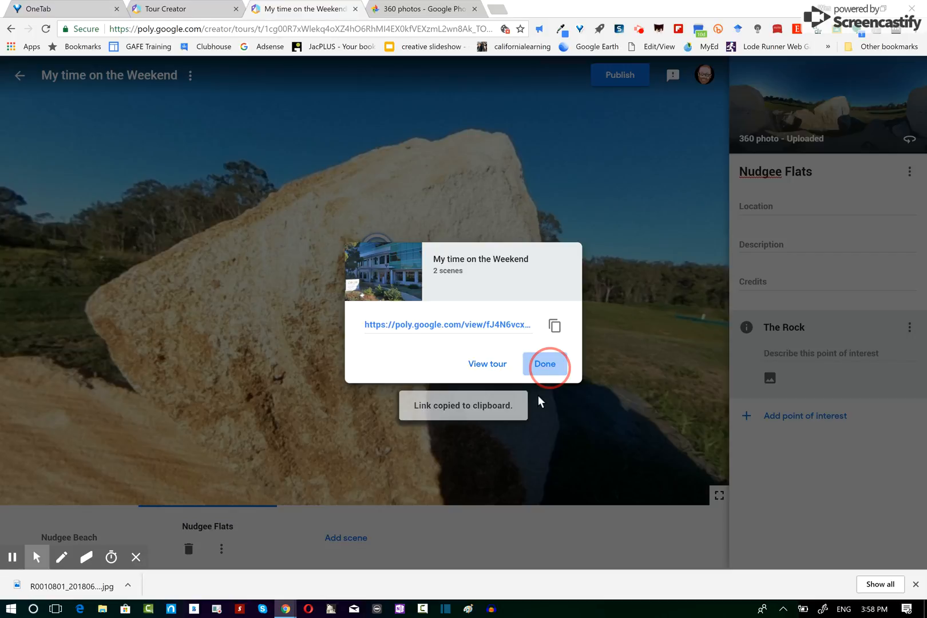
{"action": "left_click", "coordinate": [548, 366]}
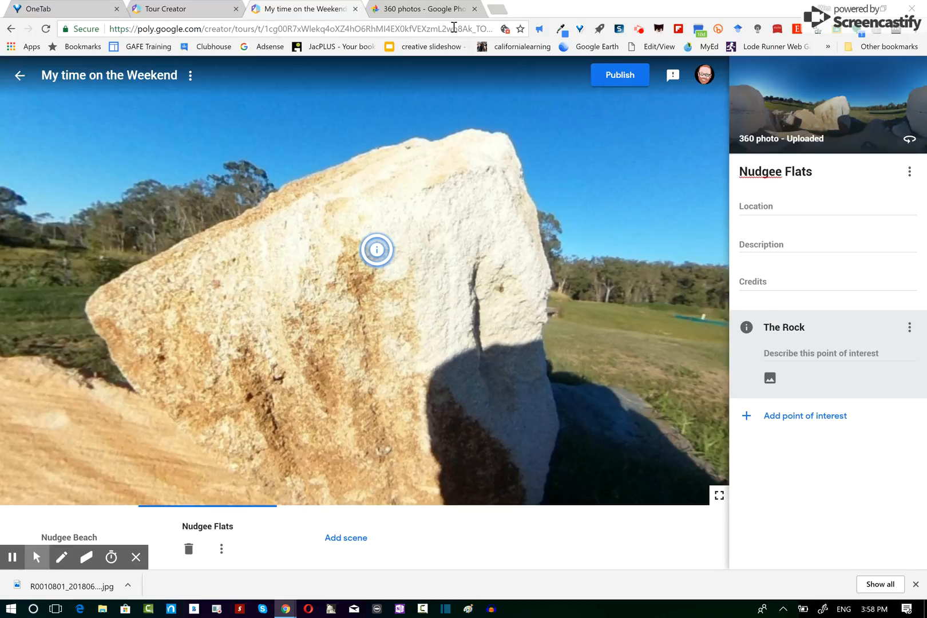
{"action": "key", "text": "ctrl+t"}
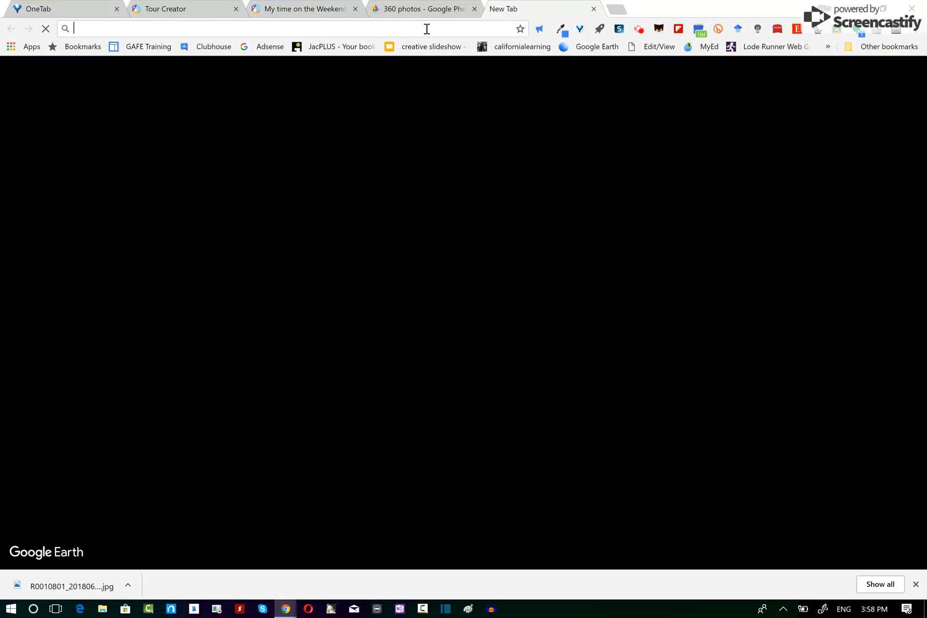
{"action": "key", "text": "ctrl+v"}
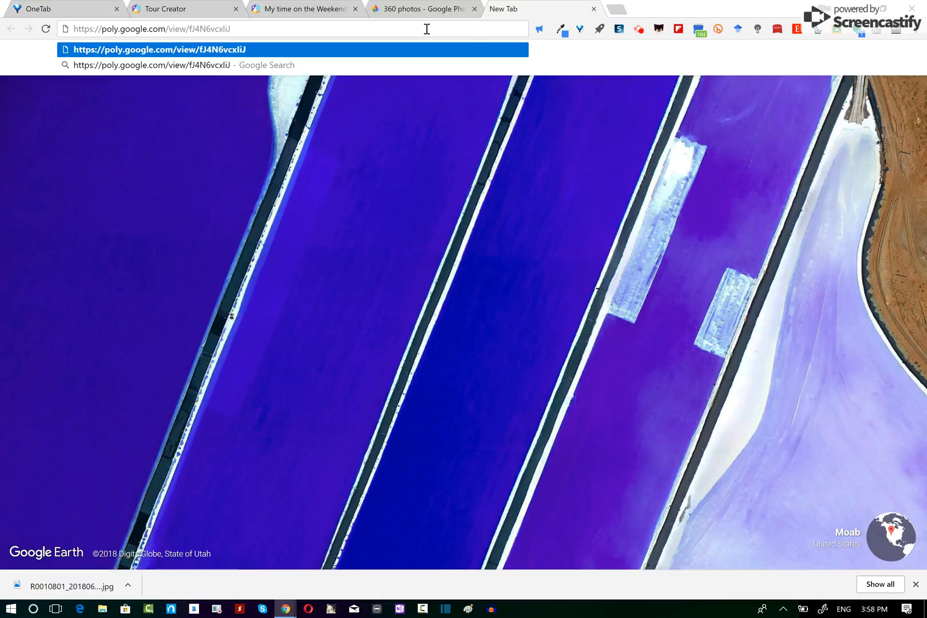
{"action": "key", "text": "Return"}
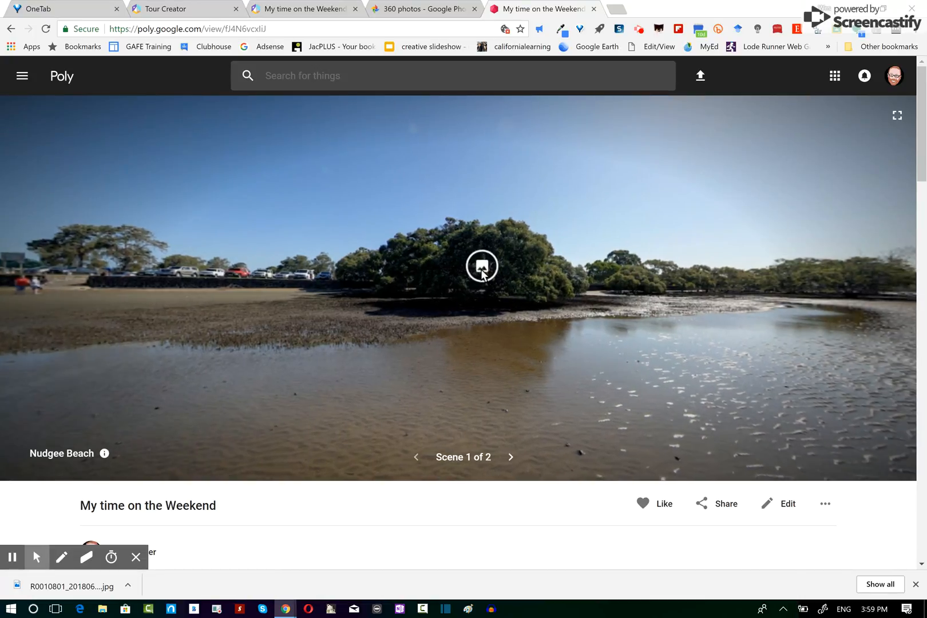
View the Mangroves image overlay in the published tour, and look around the Nudgee Flats scene for The Rock marker.
{"action": "left_click", "coordinate": [477, 266]}
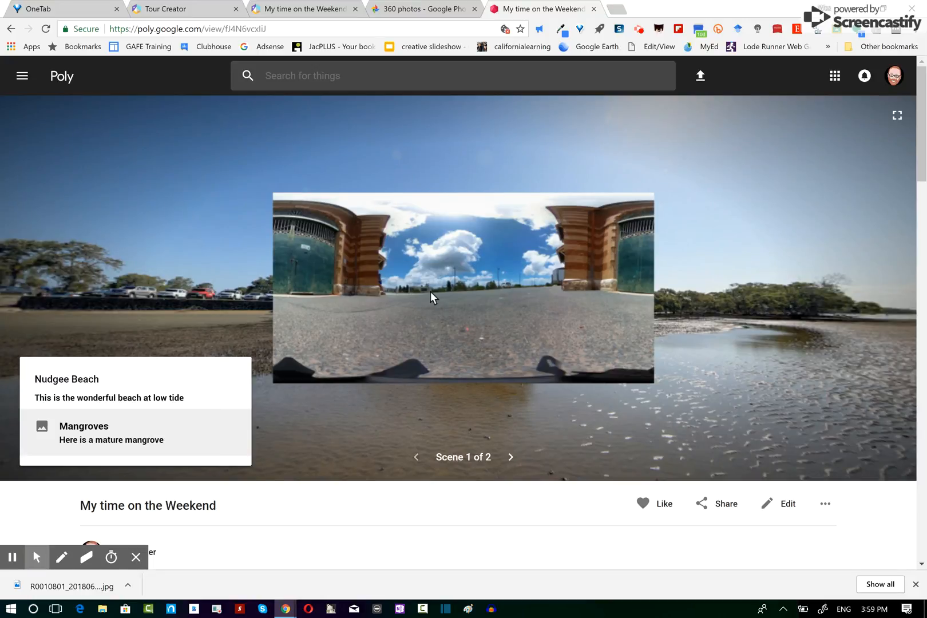
{"action": "left_click", "coordinate": [511, 457]}
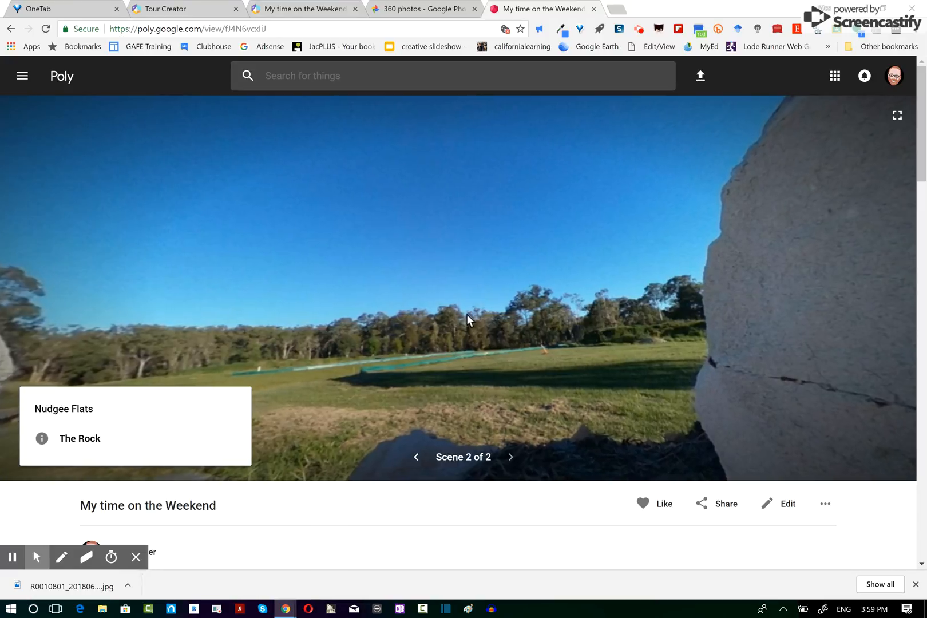
{"action": "left_click_drag", "start_coordinate": [467, 319], "coordinate": [269, 306]}
{"action": "left_click_drag", "start_coordinate": [557, 259], "coordinate": [223, 295]}
{"action": "left_click_drag", "start_coordinate": [400, 290], "coordinate": [253, 262]}
{"action": "left_click_drag", "start_coordinate": [455, 336], "coordinate": [482, 201]}
{"action": "left_click_drag", "start_coordinate": [310, 342], "coordinate": [528, 264]}
{"action": "left_click_drag", "start_coordinate": [467, 271], "coordinate": [595, 392]}
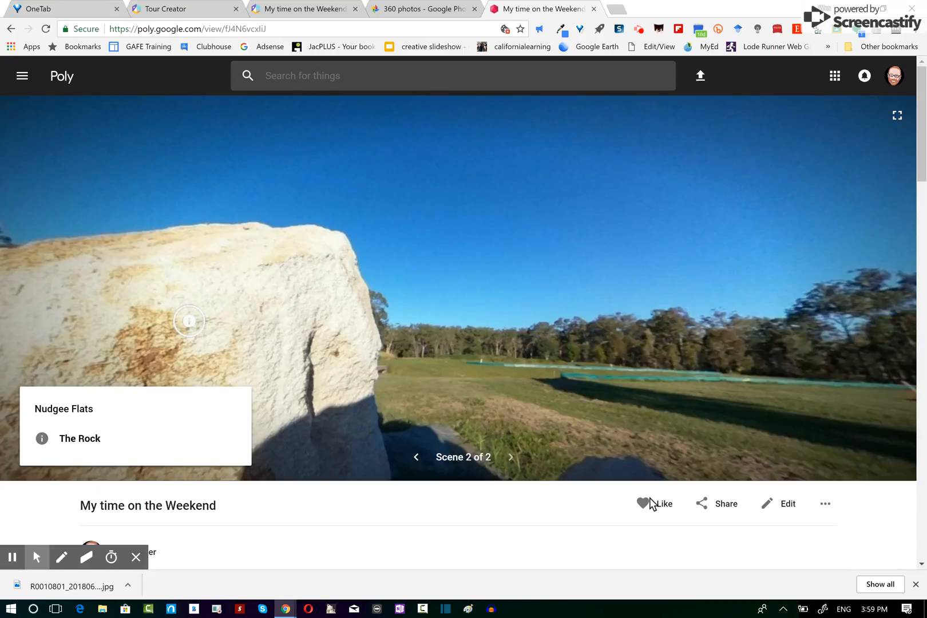